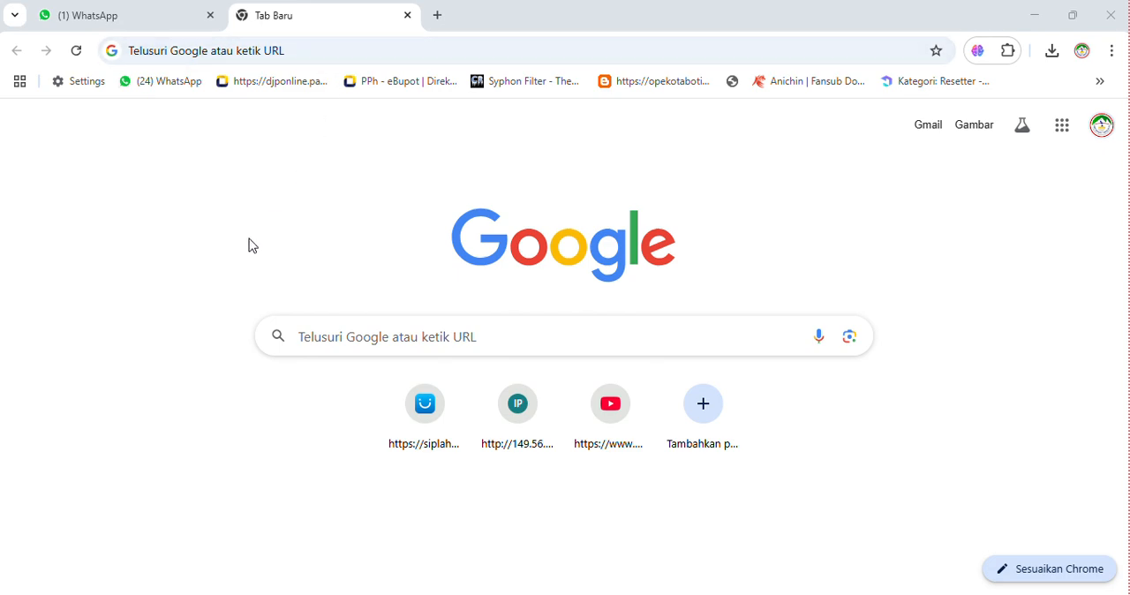
- Open the exam administration login page at 192.168.1.11/candycbt/admin/login.php
{"action": "left_click", "coordinate": [352, 46]}
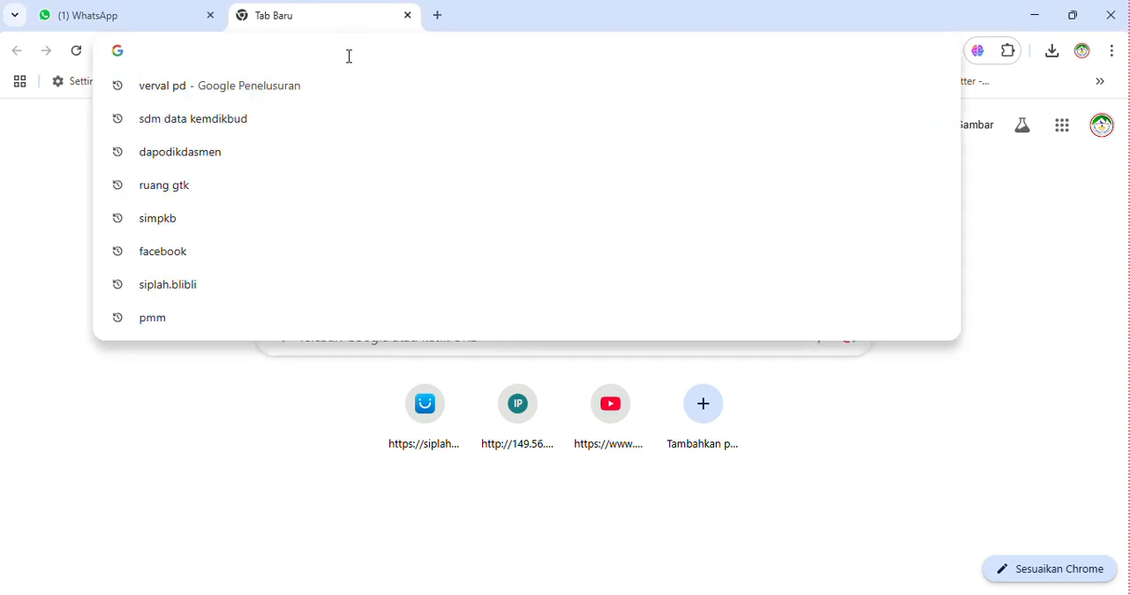
{"action": "type", "text": "http://192.168.1.11/candycbt/admin/login.php"}
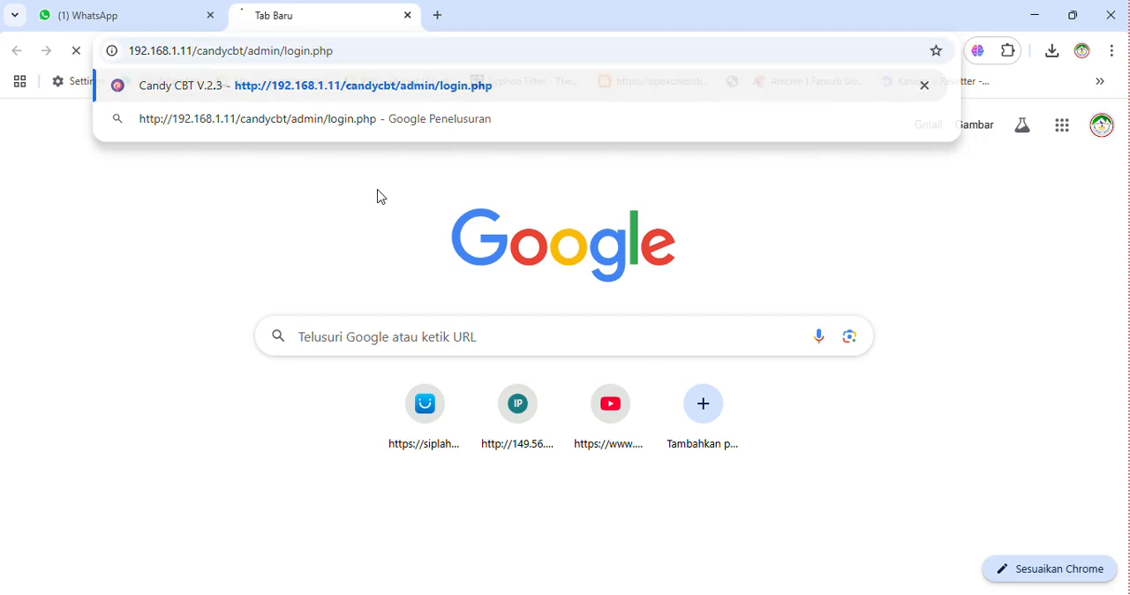
{"action": "key", "text": "Return"}
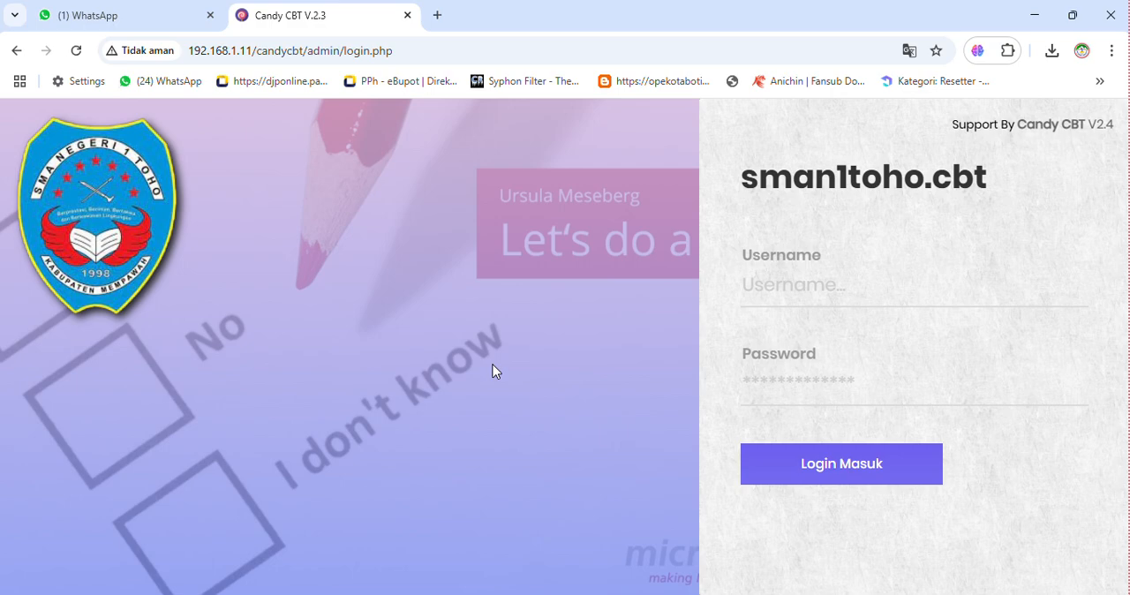
- Log in to the sman1toho.cbt site with the teacher's username and account password
{"action": "left_click", "coordinate": [795, 299]}
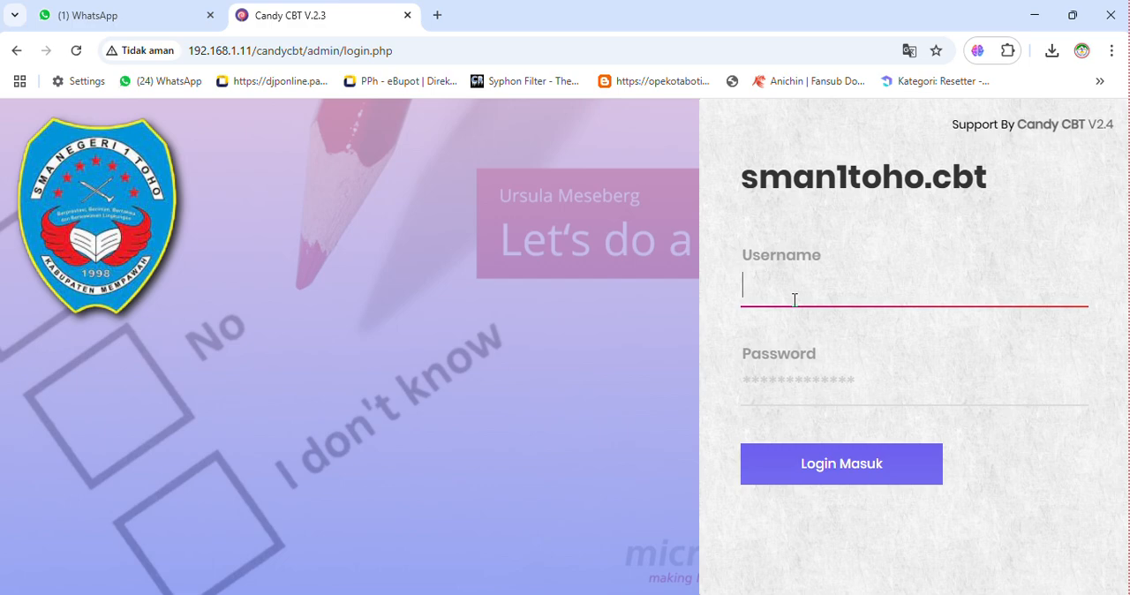
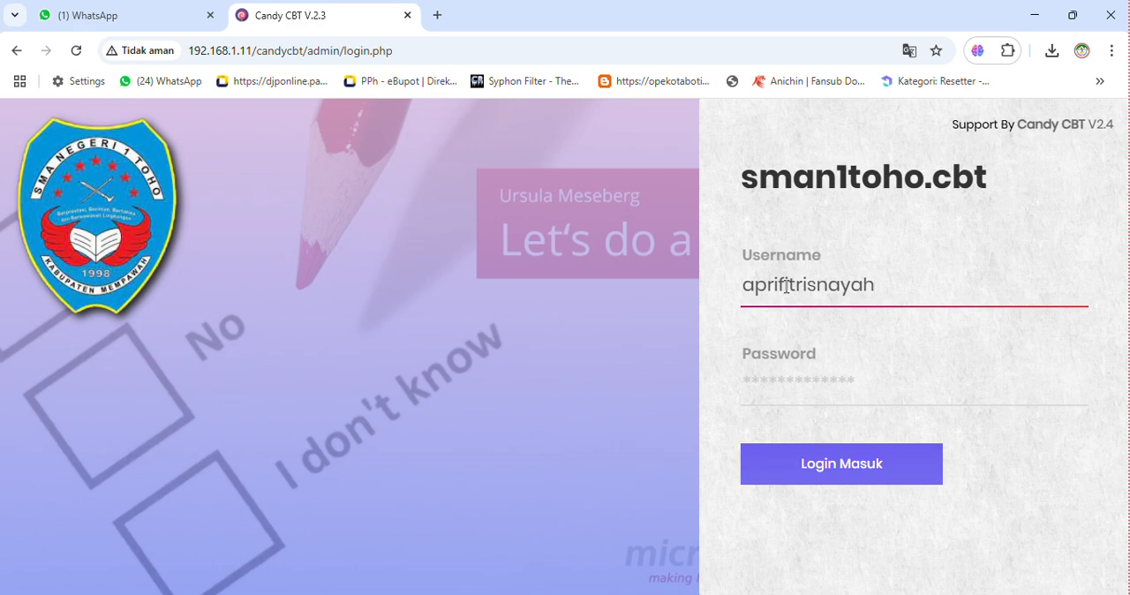
{"action": "left_click", "coordinate": [785, 380]}
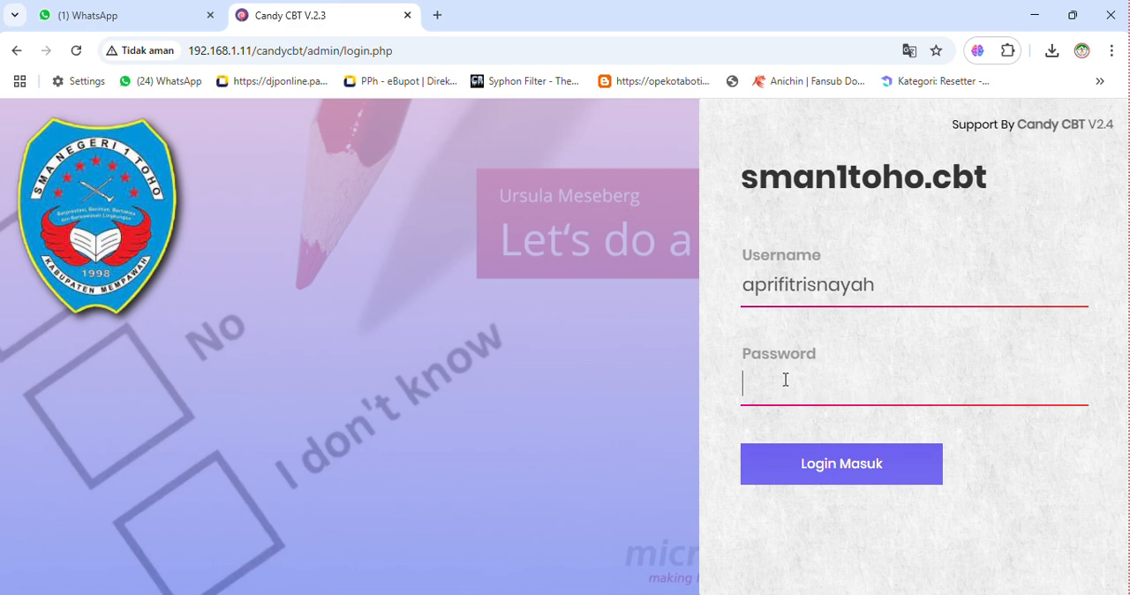
{"action": "type", "text": "******"}
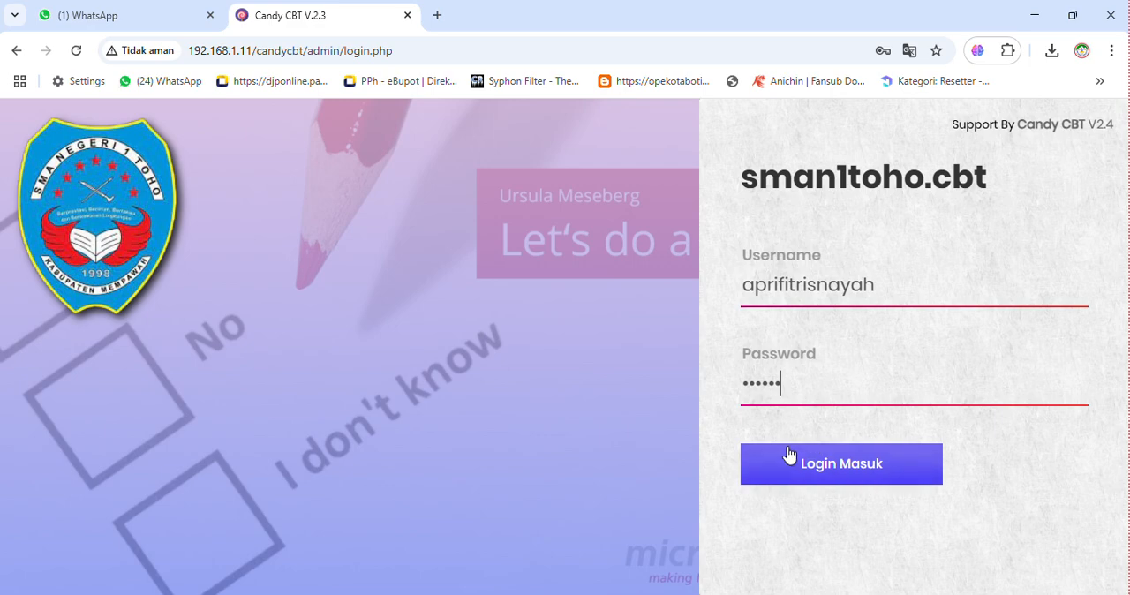
{"action": "left_click", "coordinate": [840, 471]}
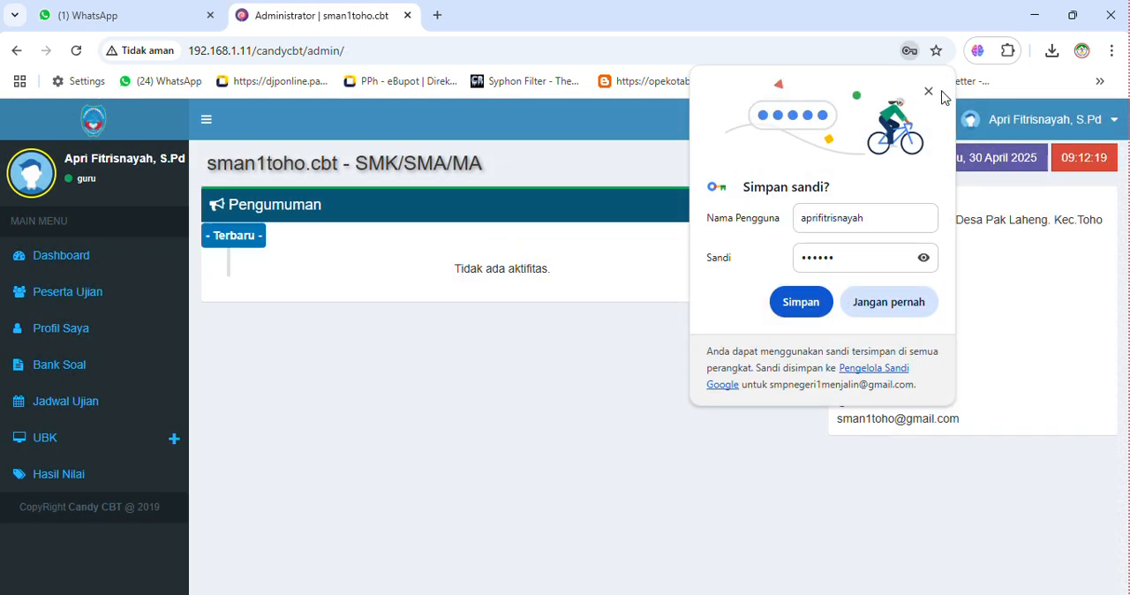
- Check the password in the browser's save-password prompt and dismiss the prompt without saving it
{"action": "left_click", "coordinate": [924, 260]}
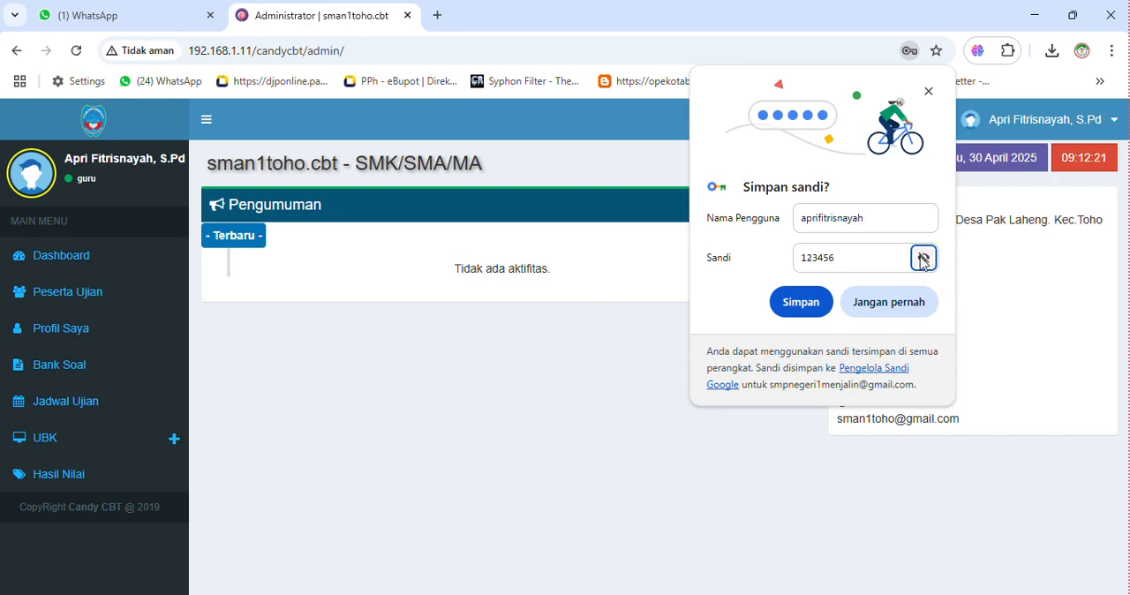
{"action": "left_click", "coordinate": [924, 260]}
{"action": "left_click", "coordinate": [928, 92]}
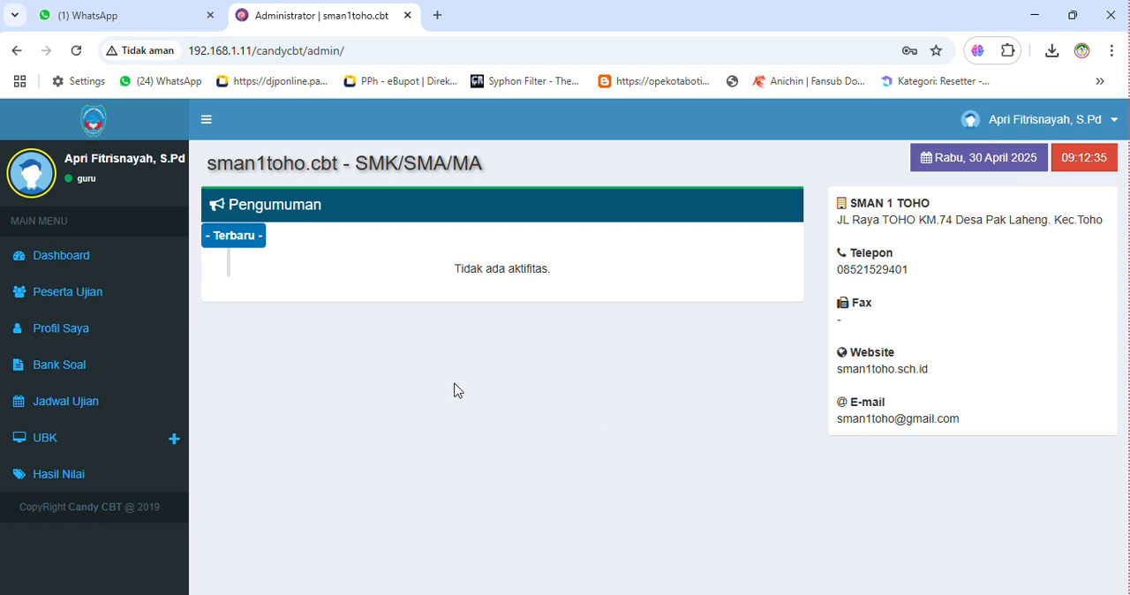
- Start a new question bank in Bank Soal with 10.Ekonomi GH as the subject
{"action": "left_click", "coordinate": [61, 375]}
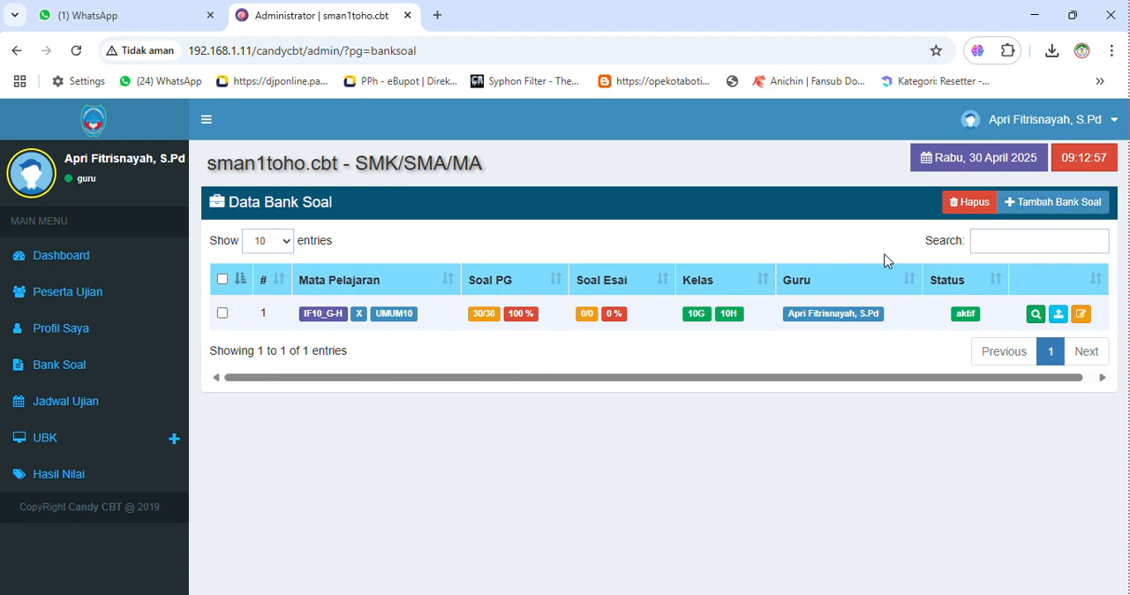
{"action": "left_click", "coordinate": [1051, 205]}
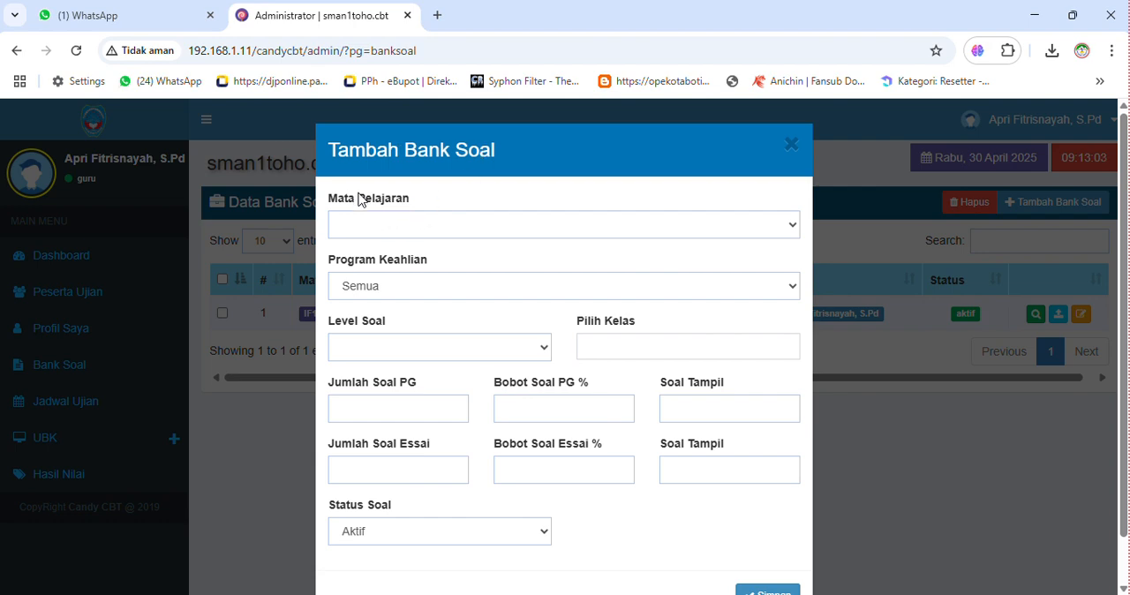
{"action": "left_click", "coordinate": [764, 228]}
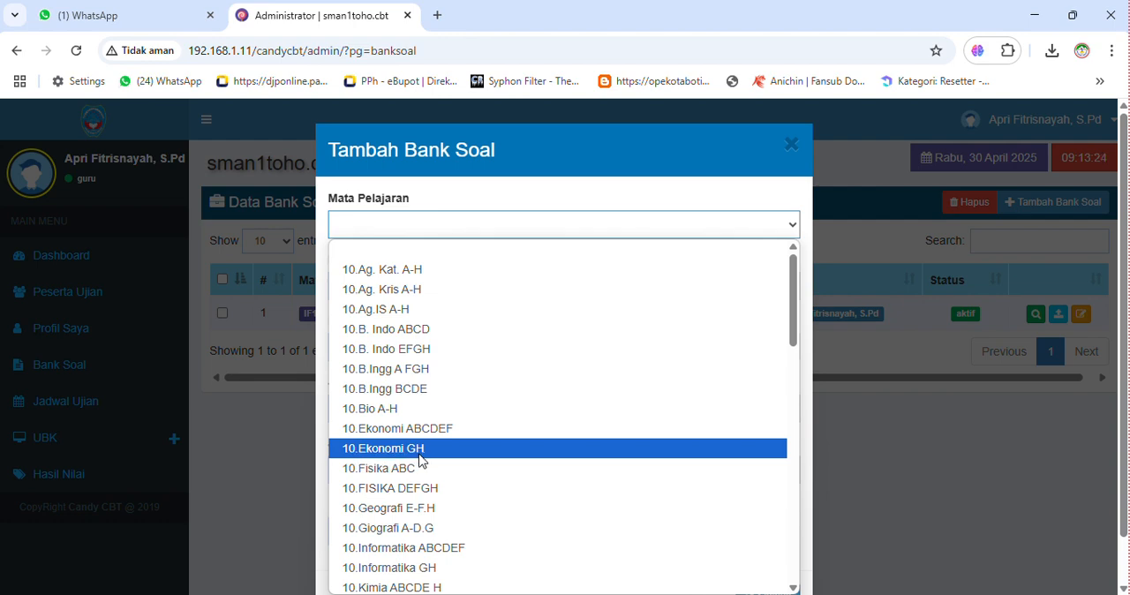
{"action": "scroll", "coordinate": [421, 460], "scroll_direction": "down", "scroll_amount": 8}
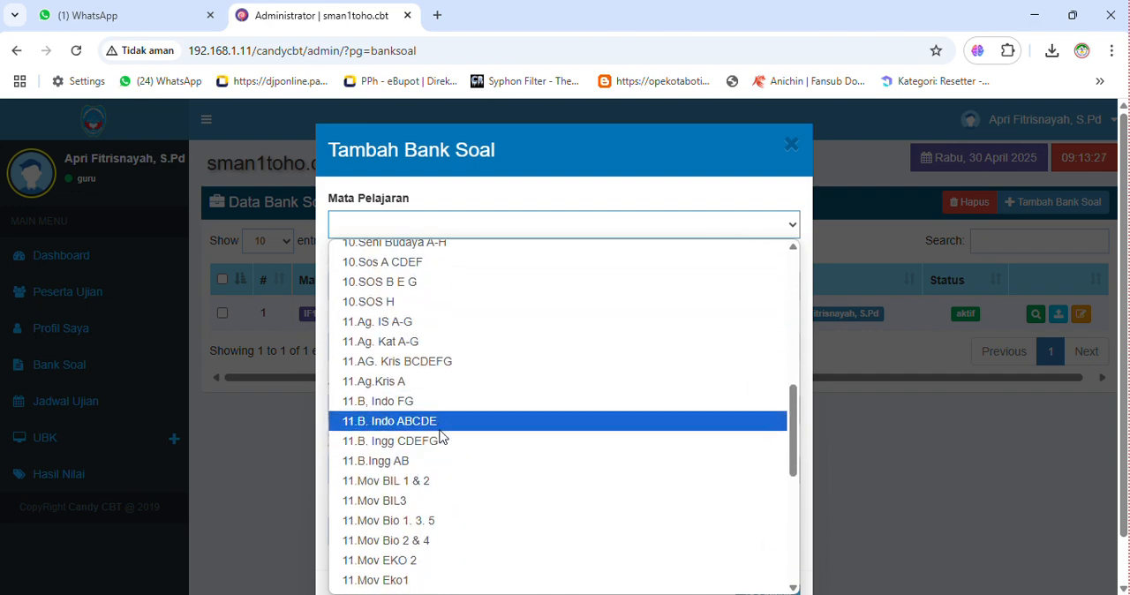
{"action": "scroll", "coordinate": [380, 429], "scroll_direction": "down", "scroll_amount": 4}
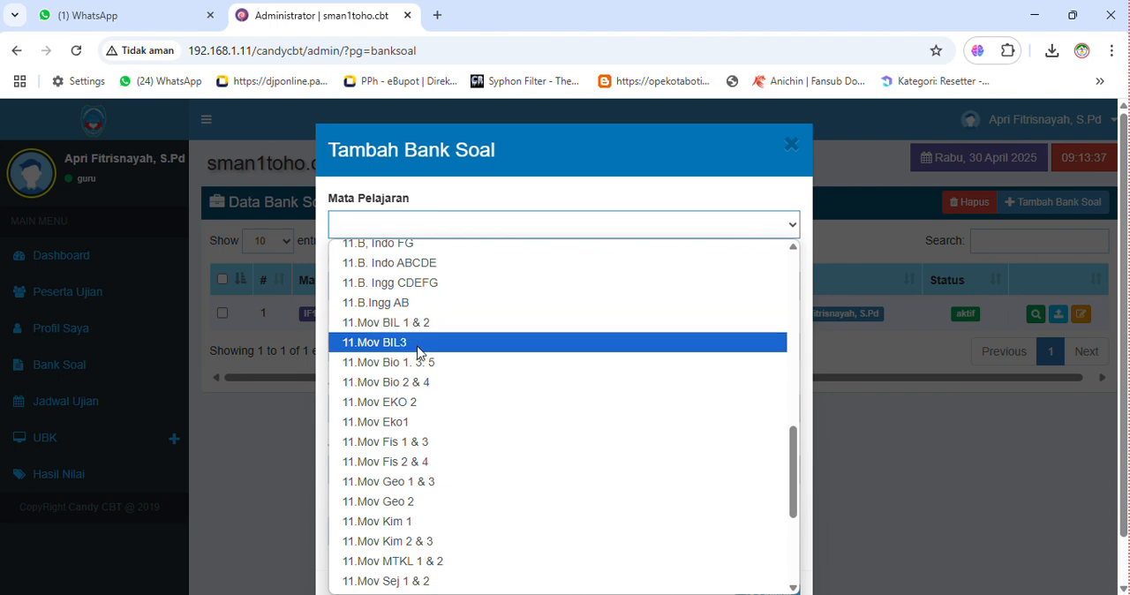
{"action": "scroll", "coordinate": [419, 353], "scroll_direction": "down", "scroll_amount": 5}
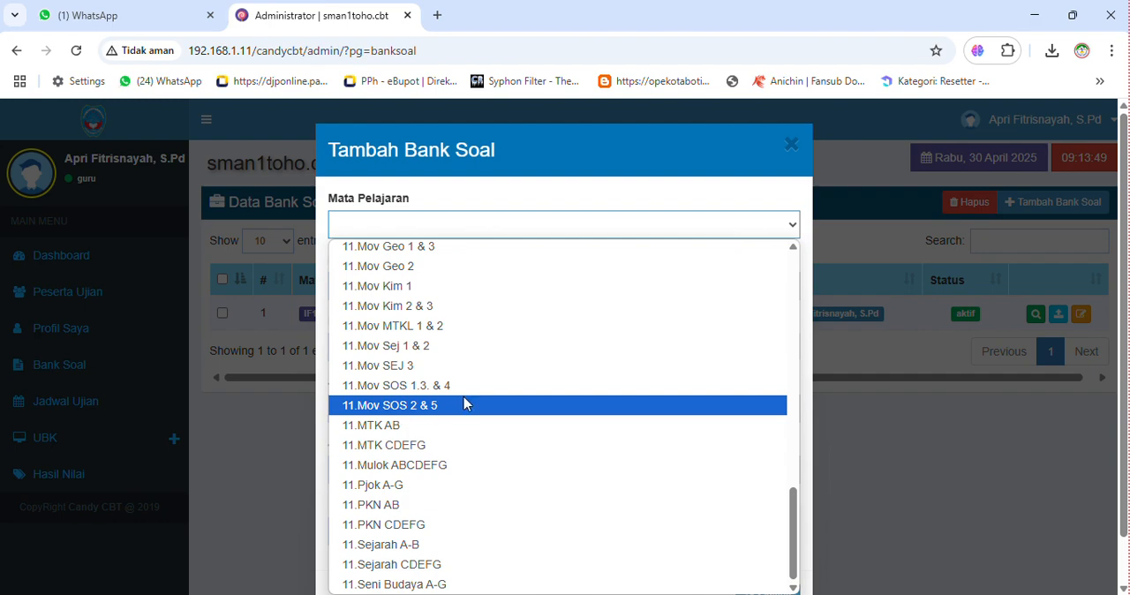
{"action": "scroll", "coordinate": [467, 404], "scroll_direction": "up", "scroll_amount": 10}
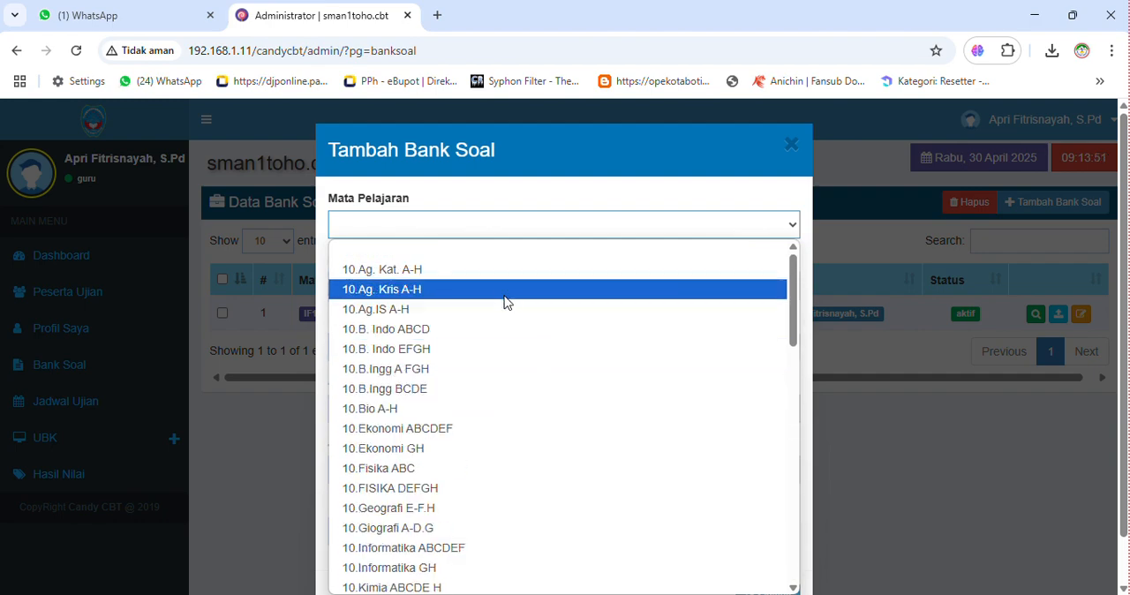
{"action": "left_click", "coordinate": [395, 450]}
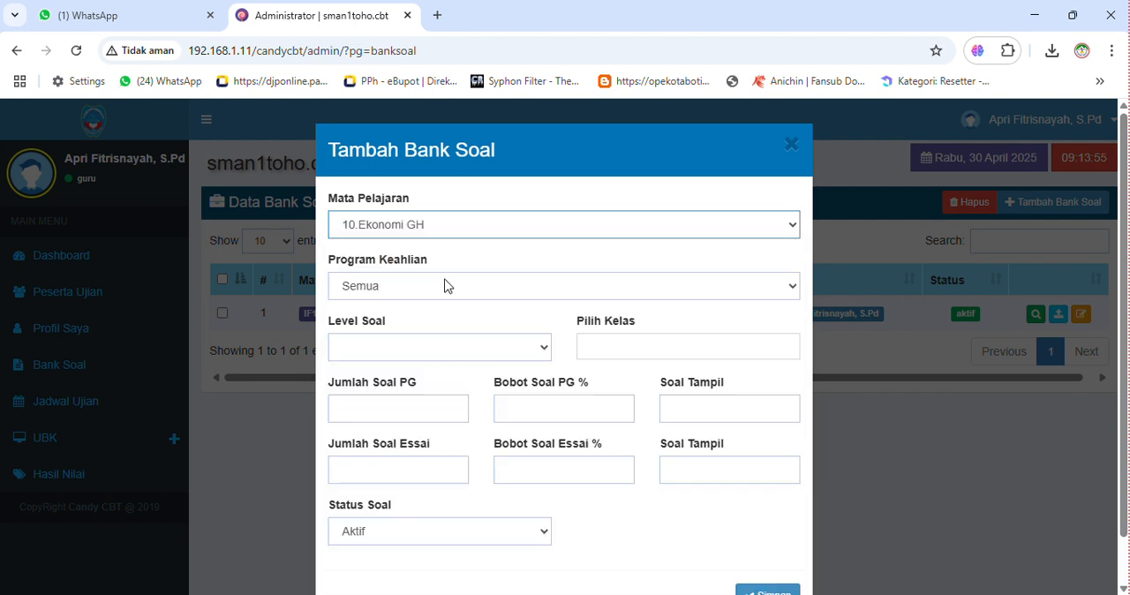
- Set the new question bank's Program Keahlian to UMUM10 and its Level Soal to X
{"action": "left_click", "coordinate": [415, 290]}
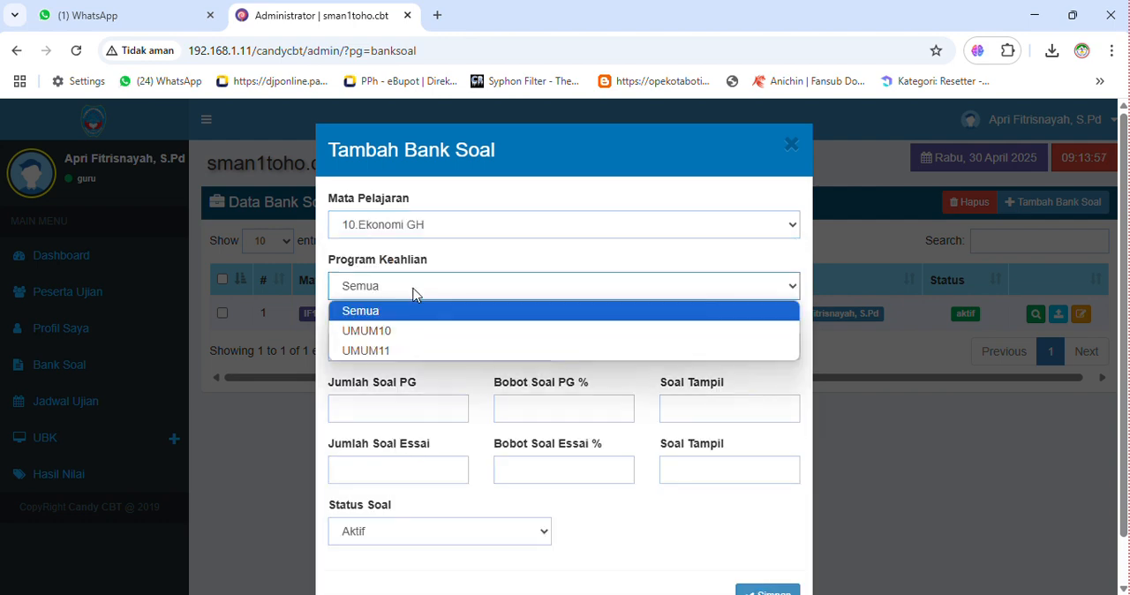
{"action": "left_click", "coordinate": [399, 332]}
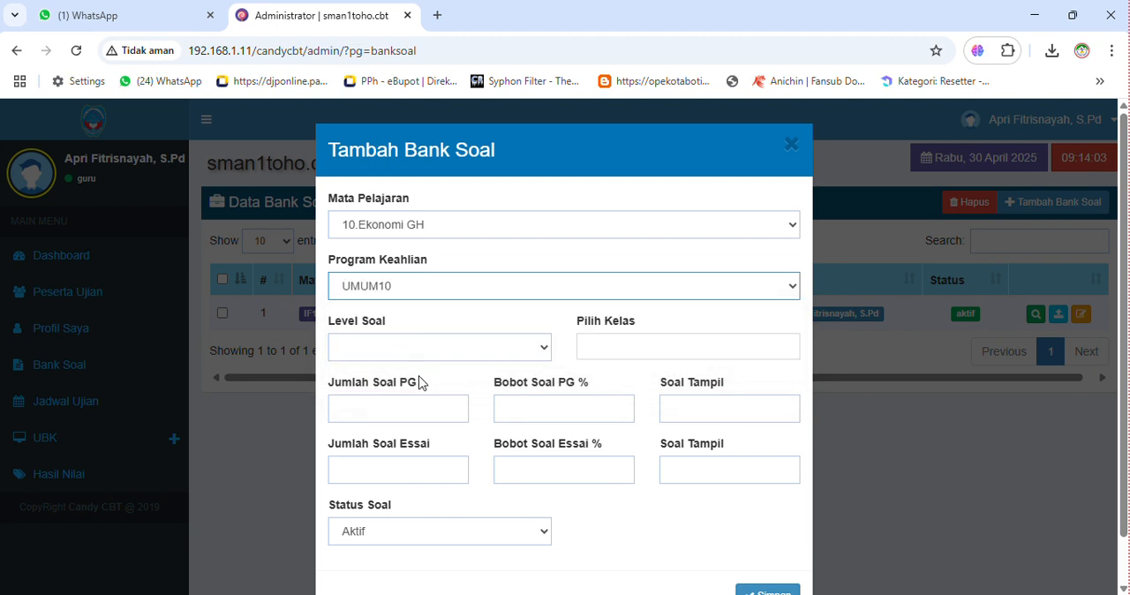
{"action": "left_click", "coordinate": [510, 350]}
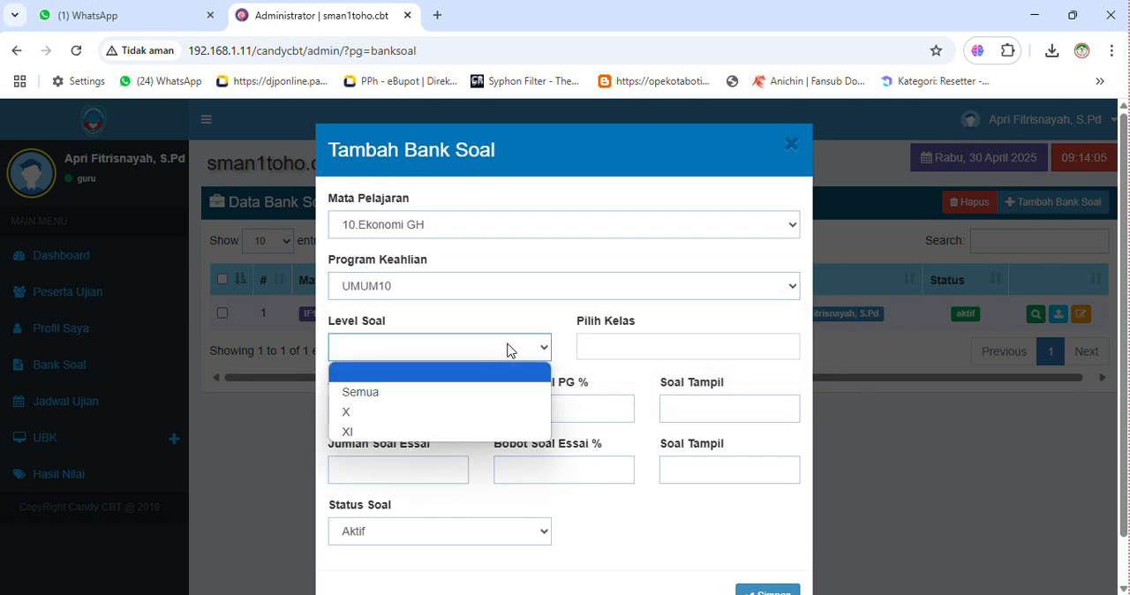
{"action": "left_click", "coordinate": [353, 415]}
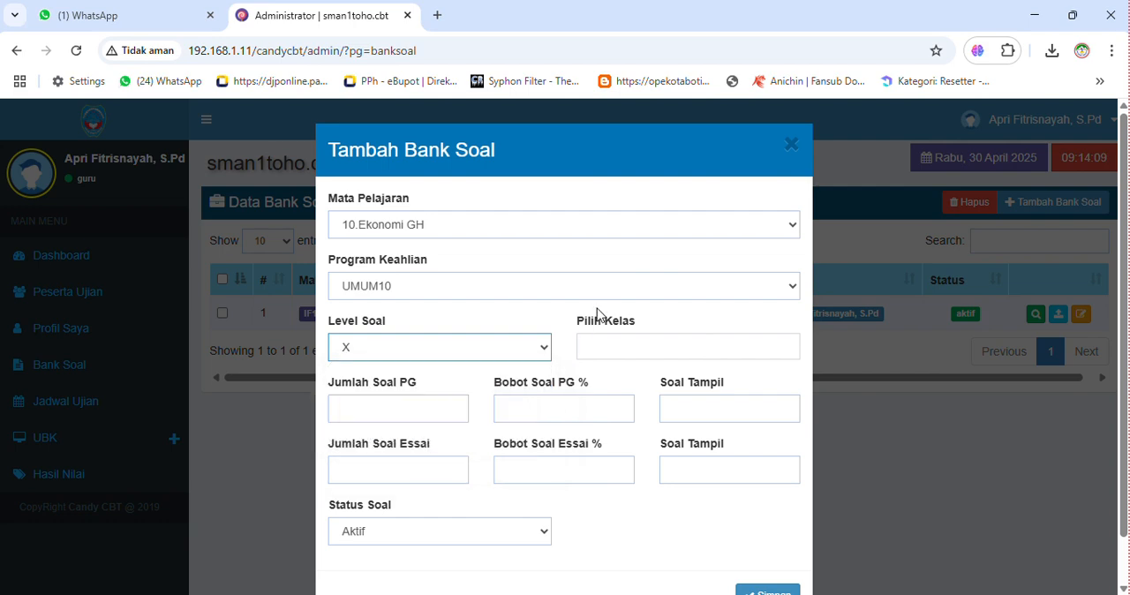
- Assign classes 10G and 10H to the new question bank
{"action": "left_click", "coordinate": [597, 340]}
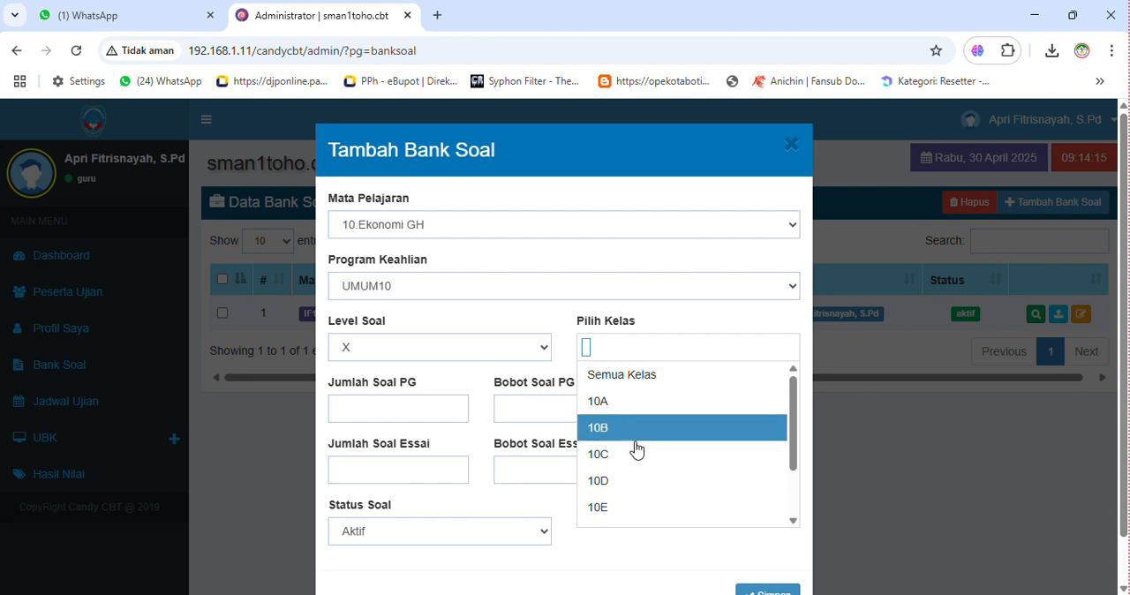
{"action": "scroll", "coordinate": [639, 450], "scroll_direction": "down", "scroll_amount": 1}
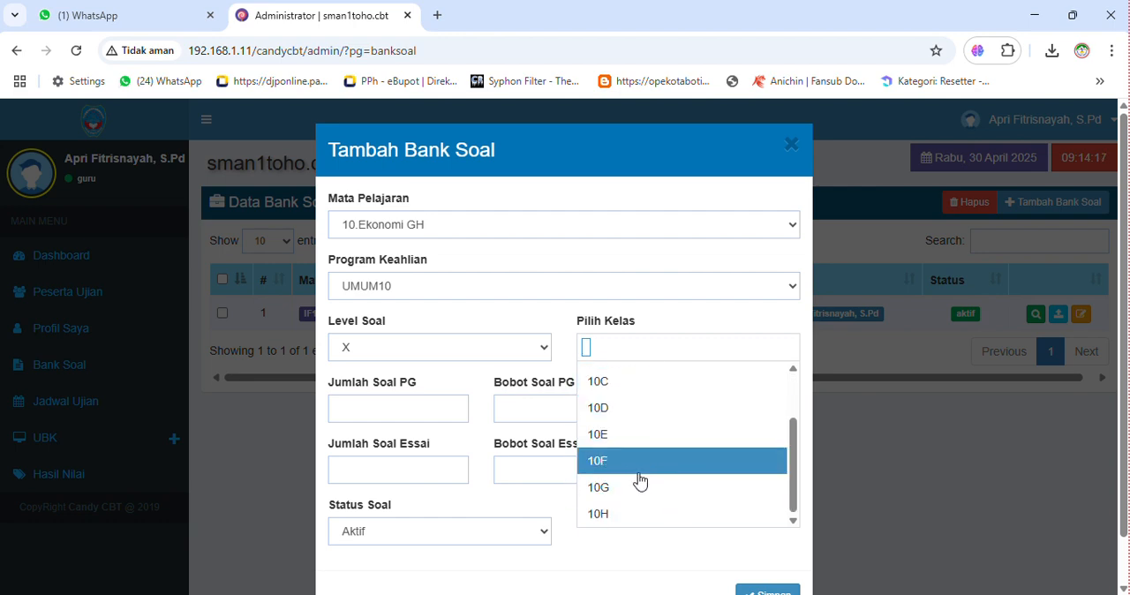
{"action": "left_click", "coordinate": [594, 488]}
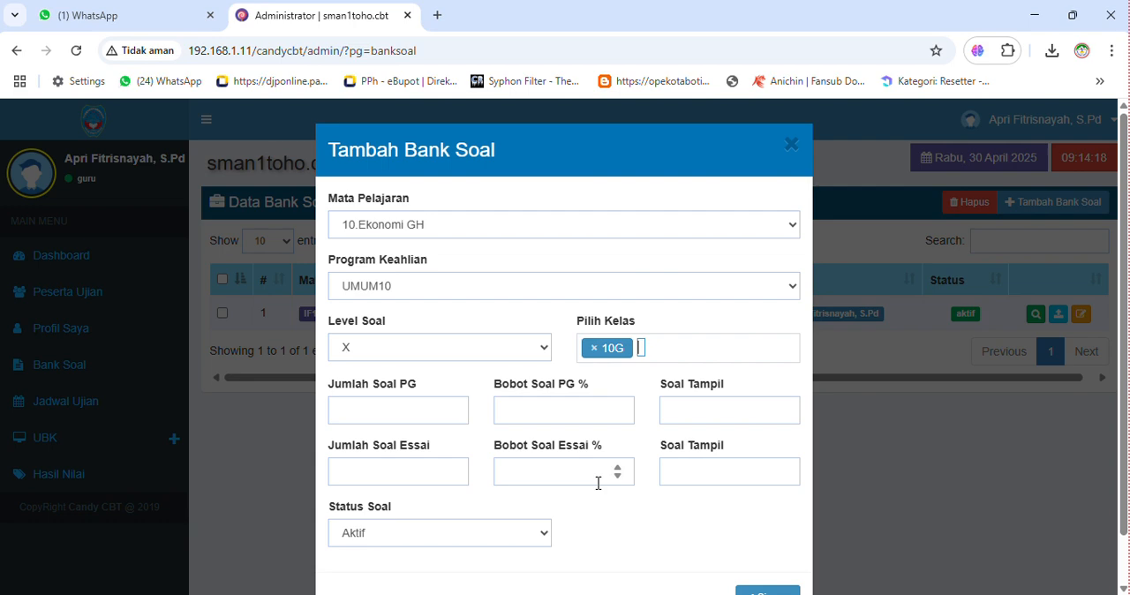
{"action": "left_click", "coordinate": [642, 348]}
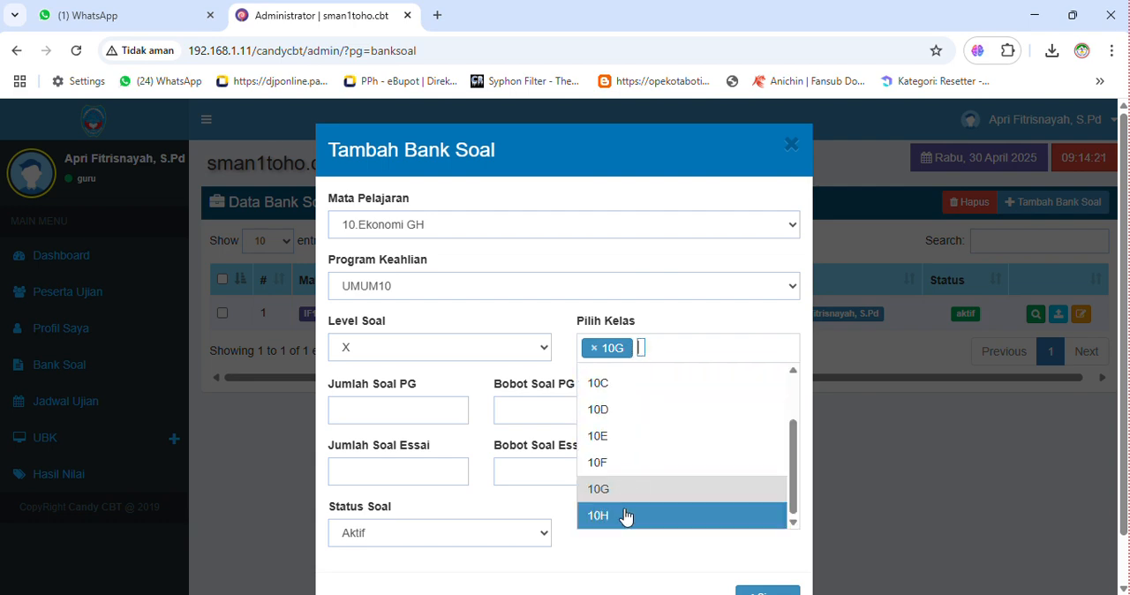
{"action": "left_click", "coordinate": [618, 517]}
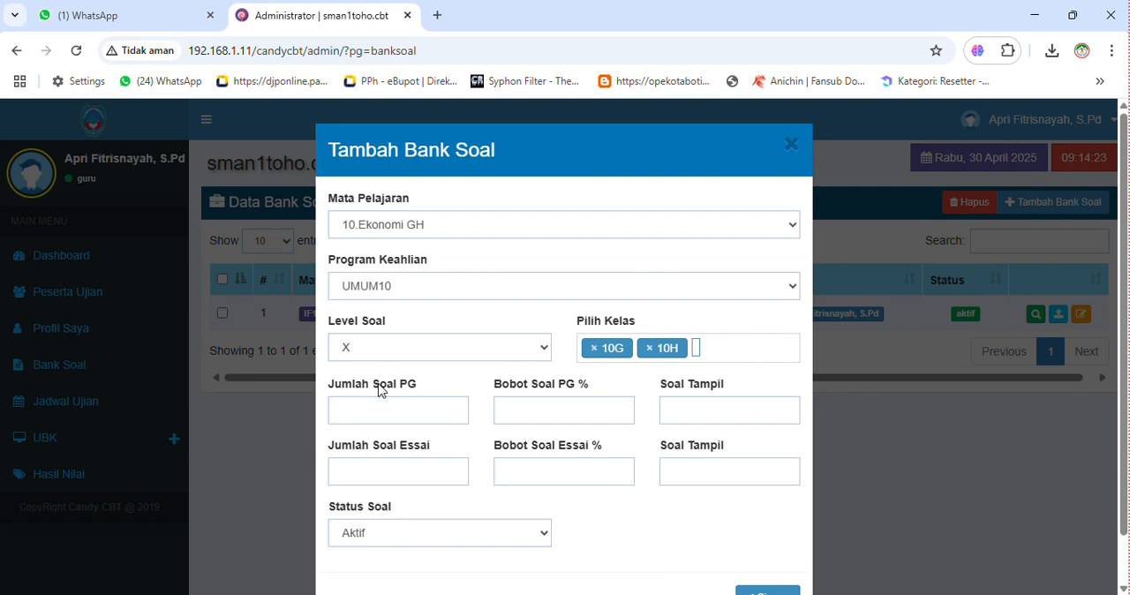
- Set 30 multiple-choice questions weighted 100% and 0 essay questions weighted 0%, and save the question bank
{"action": "left_click", "coordinate": [423, 413]}
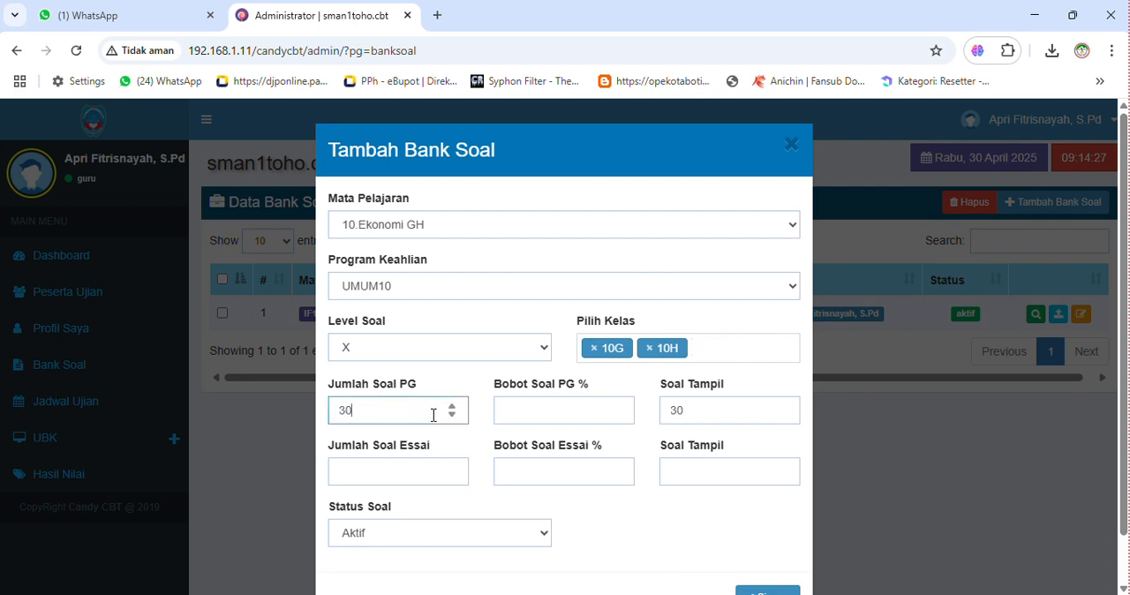
{"action": "left_click", "coordinate": [537, 403]}
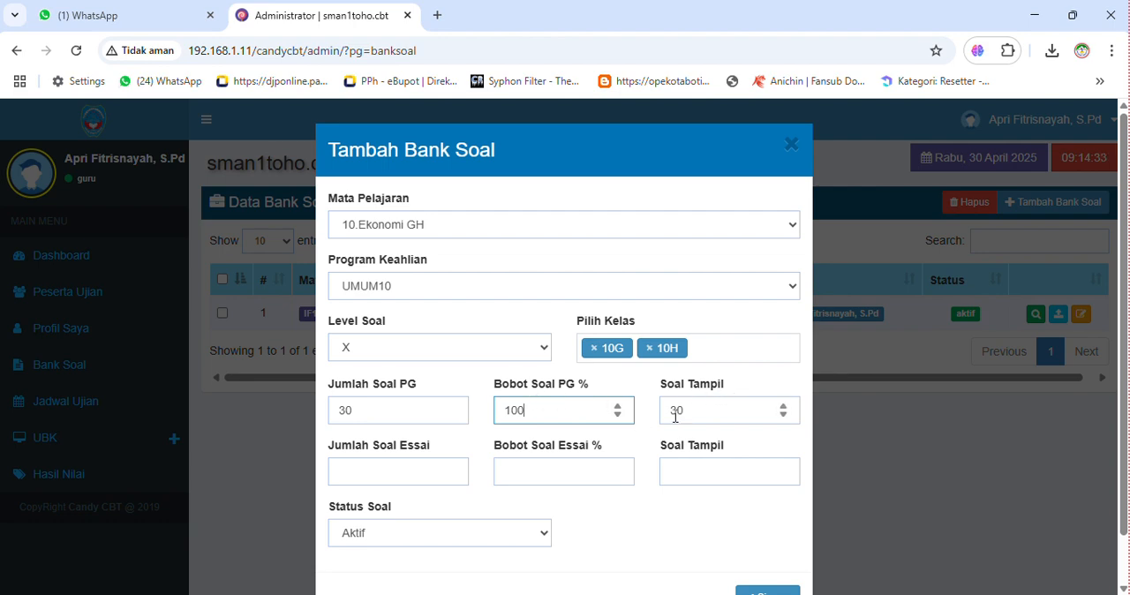
{"action": "left_click", "coordinate": [392, 472]}
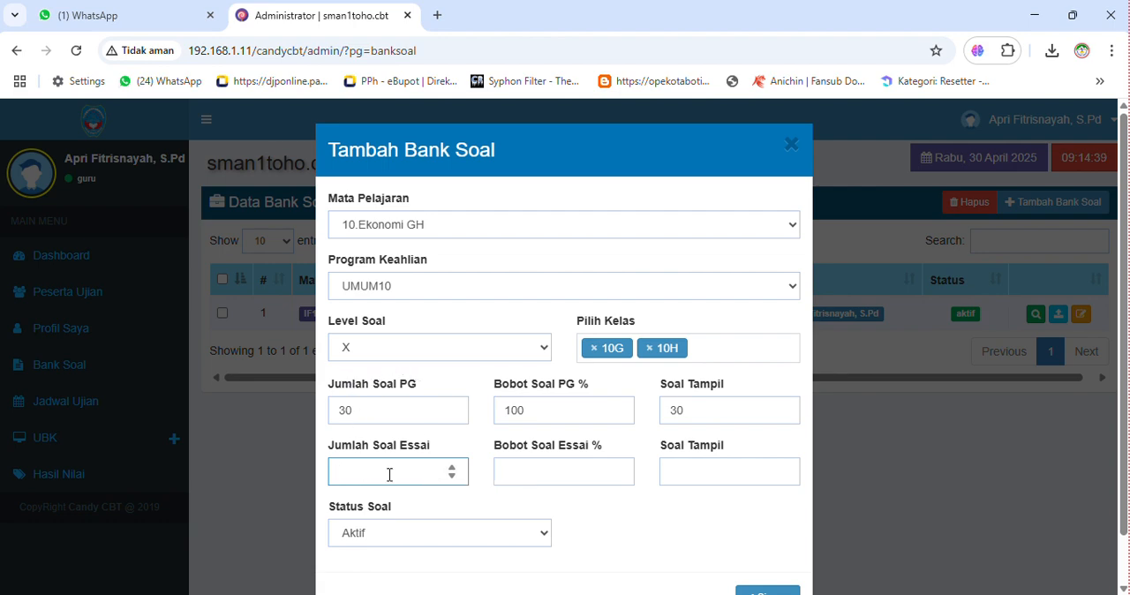
{"action": "type", "text": "0"}
{"action": "left_click", "coordinate": [575, 473]}
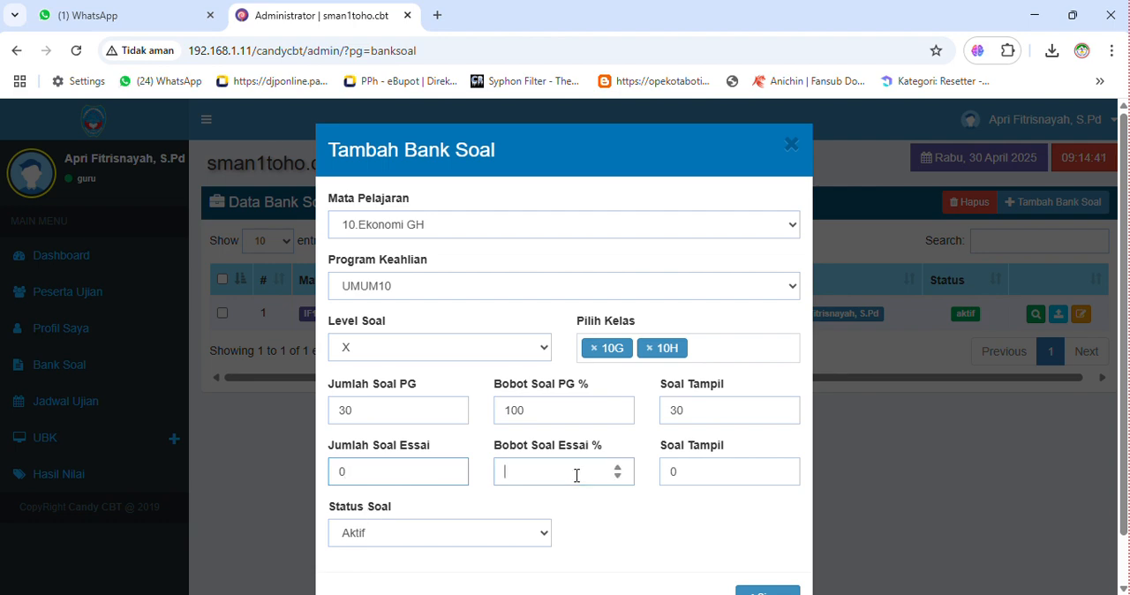
{"action": "type", "text": "0"}
{"action": "scroll", "coordinate": [664, 506], "scroll_direction": "down", "scroll_amount": 1}
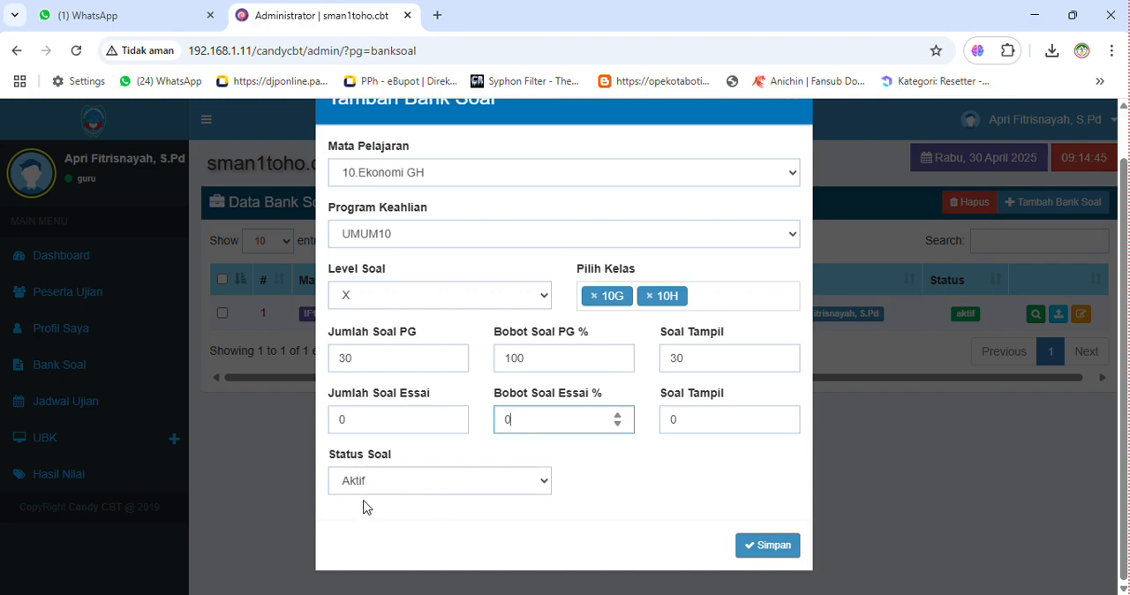
{"action": "left_click", "coordinate": [786, 551]}
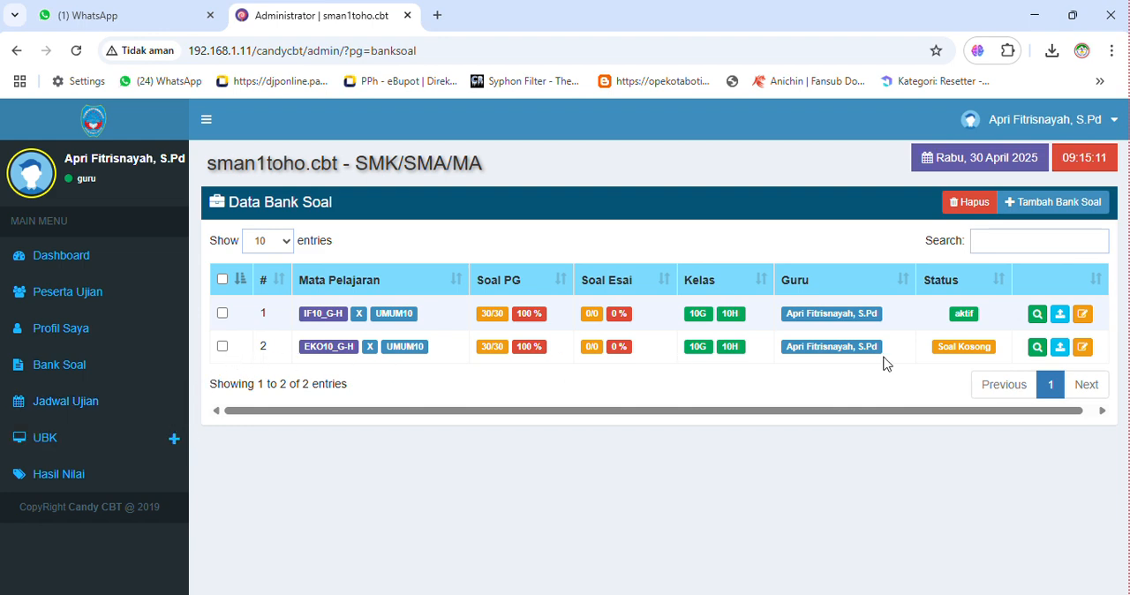
- Review the edit form of the EKO10_G-H question bank and close it without changes
{"action": "left_click", "coordinate": [1084, 347]}
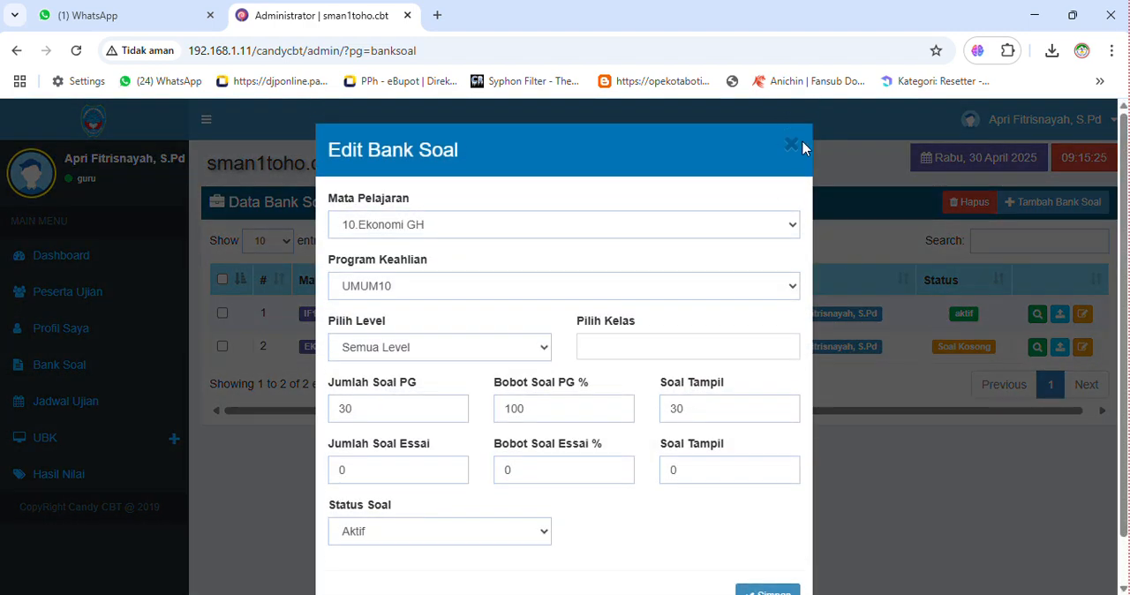
{"action": "left_click", "coordinate": [798, 150]}
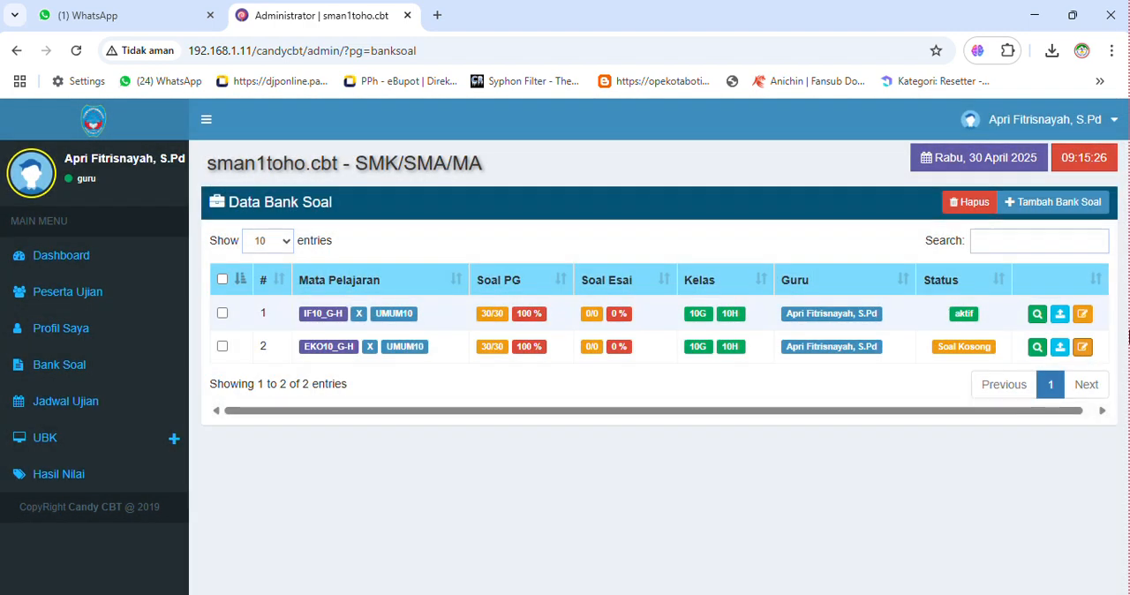
- Open the EKO10_G-H question list and add multiple-choice question 1 with the text "siapa yang menemukan ilmu ekonomi"
{"action": "left_click", "coordinate": [1038, 346]}
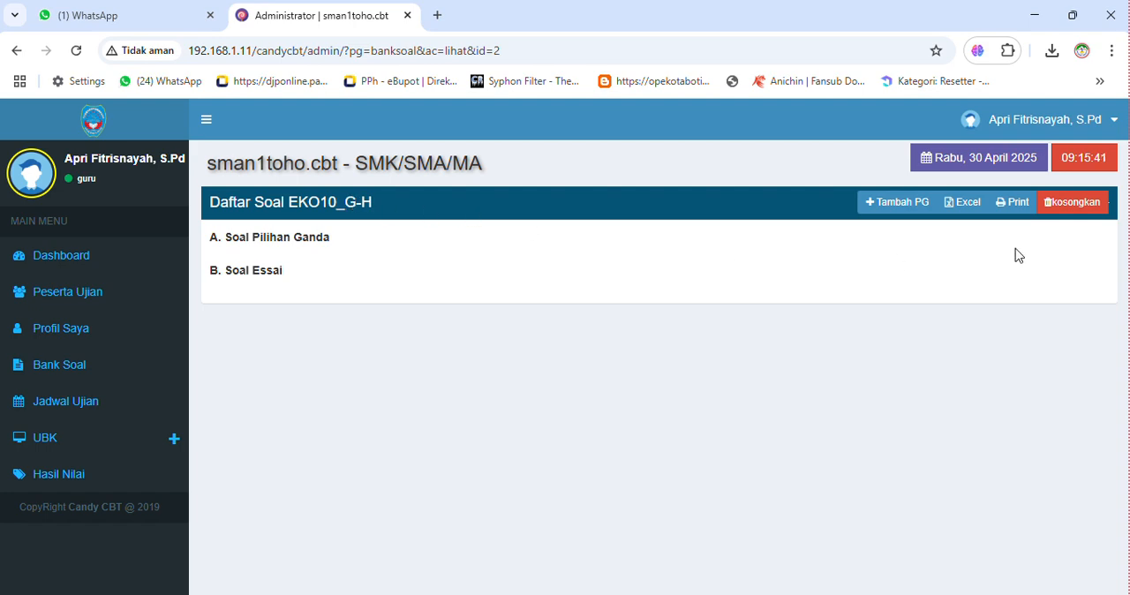
{"action": "left_click", "coordinate": [893, 214]}
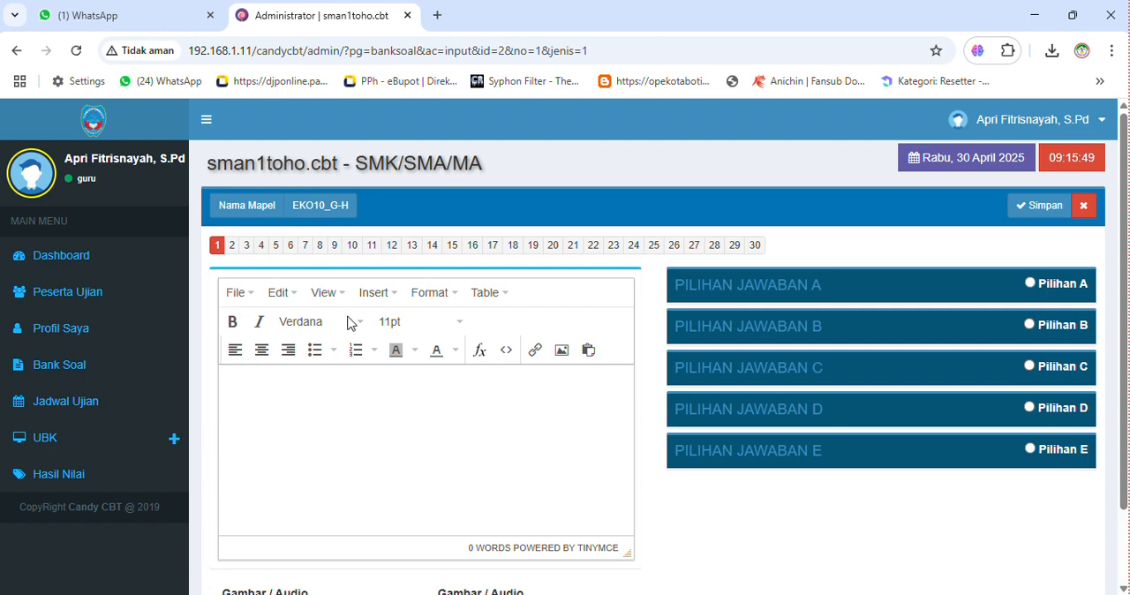
{"action": "left_click", "coordinate": [321, 399]}
{"action": "type", "text": "siapa"}
{"action": "key", "text": "BackSpace"}
{"action": "key", "text": "BackSpace"}
{"action": "type", "text": "apa yang menemuk"}
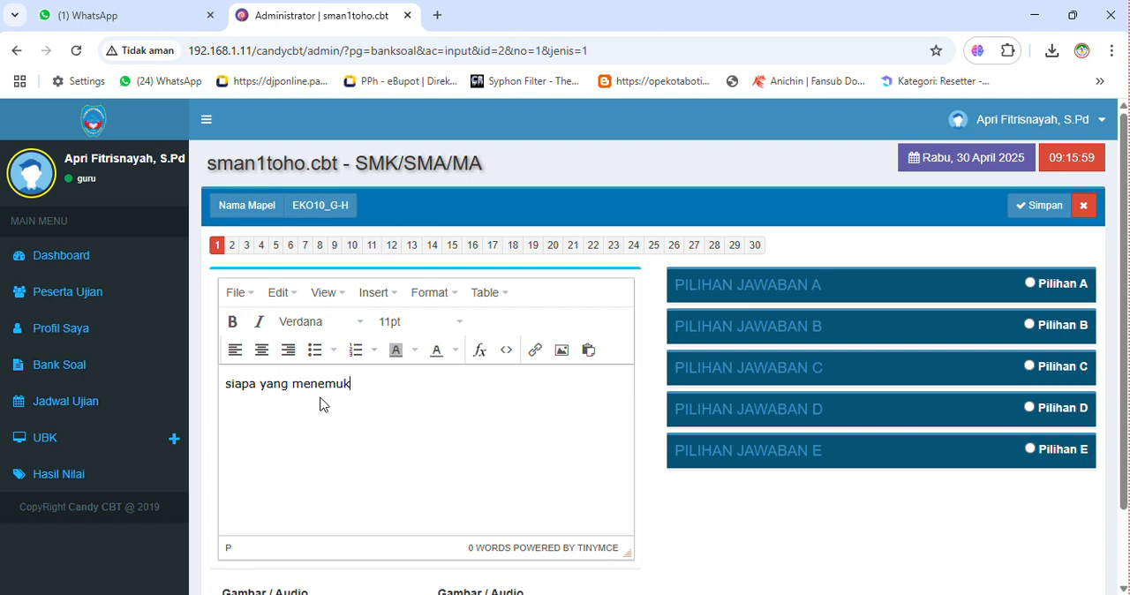
{"action": "type", "text": "an ilmu ekonomi"}
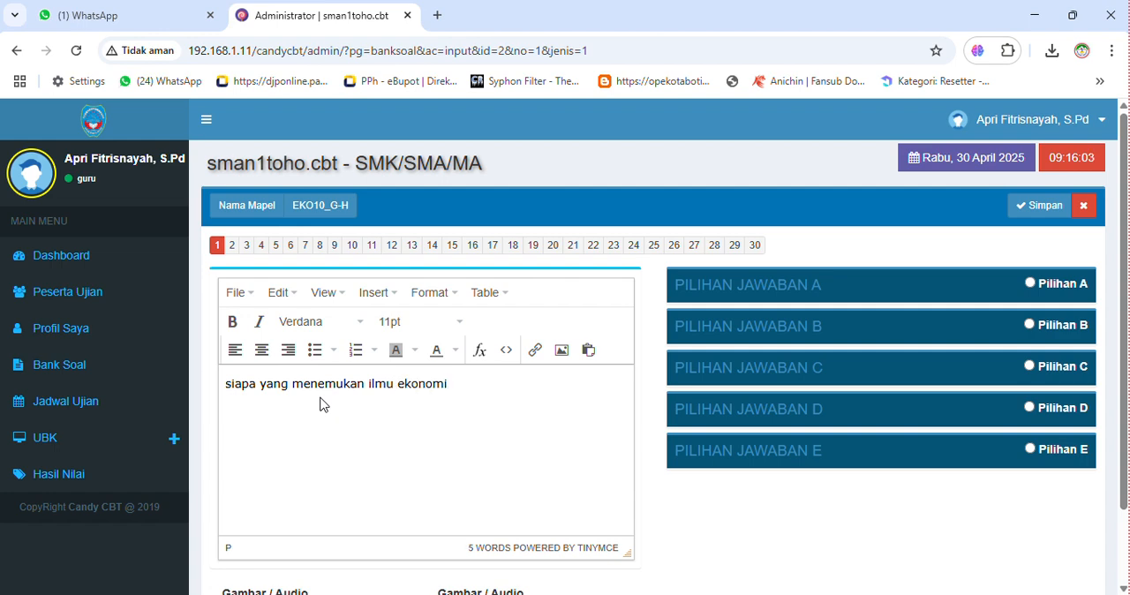
- Fill in answer options A, B and C of question 1 with "adam smit", "semitus" and "adra"
{"action": "left_click", "coordinate": [814, 291]}
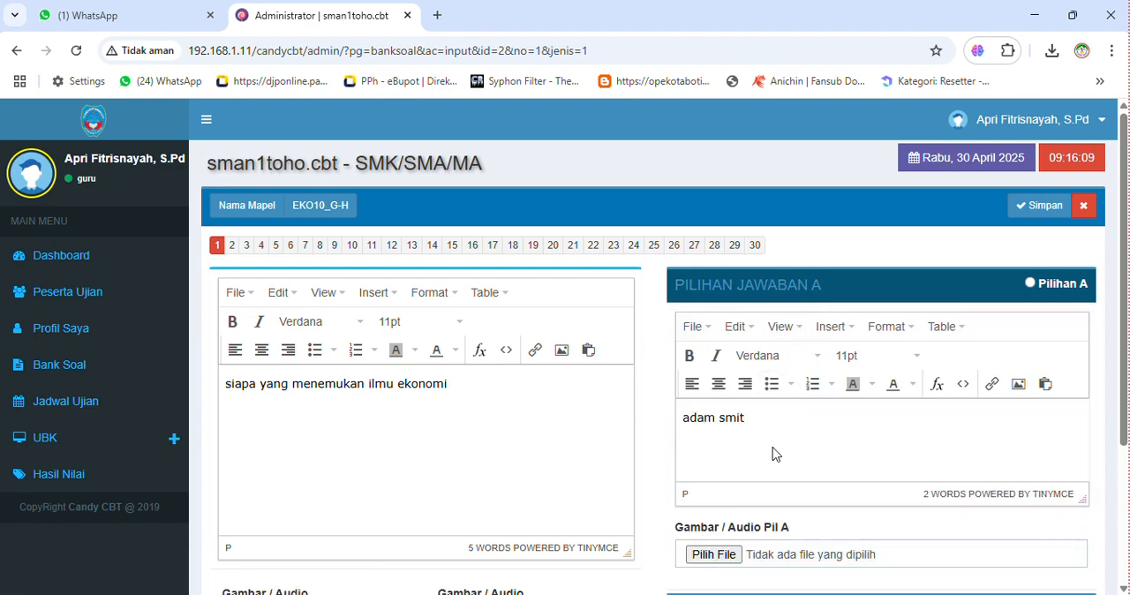
{"action": "scroll", "coordinate": [888, 429], "scroll_direction": "down", "scroll_amount": 2}
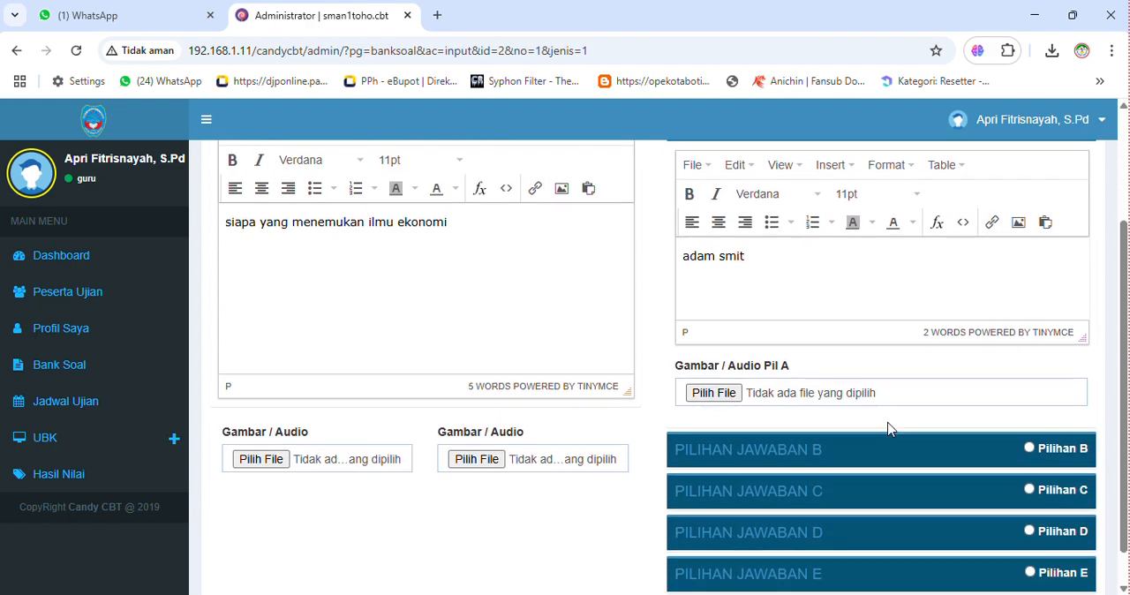
{"action": "left_click", "coordinate": [779, 453]}
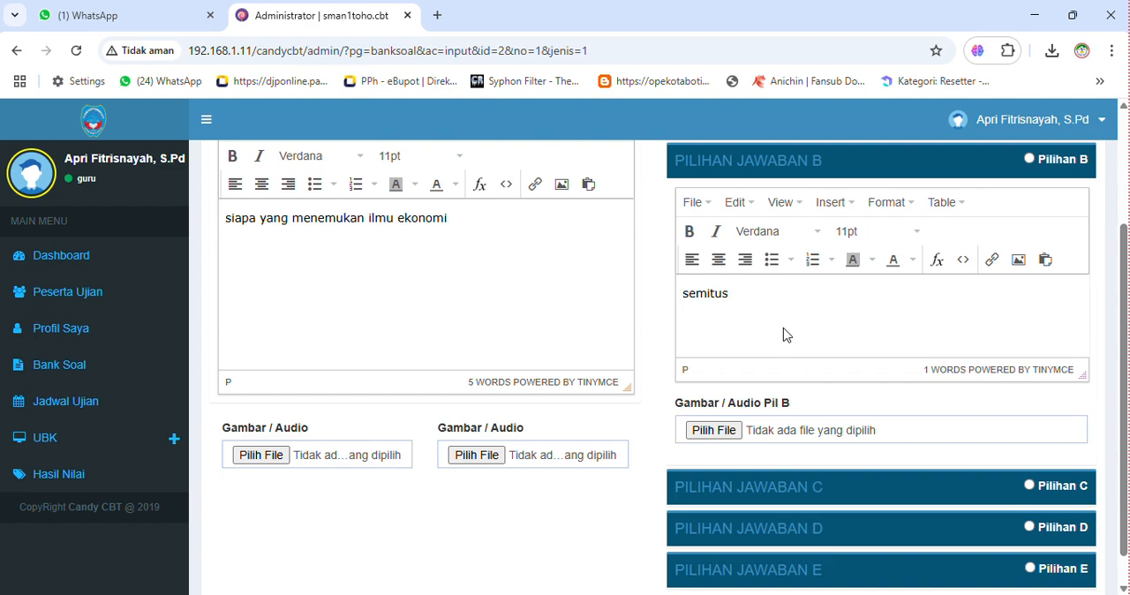
{"action": "left_click", "coordinate": [814, 488]}
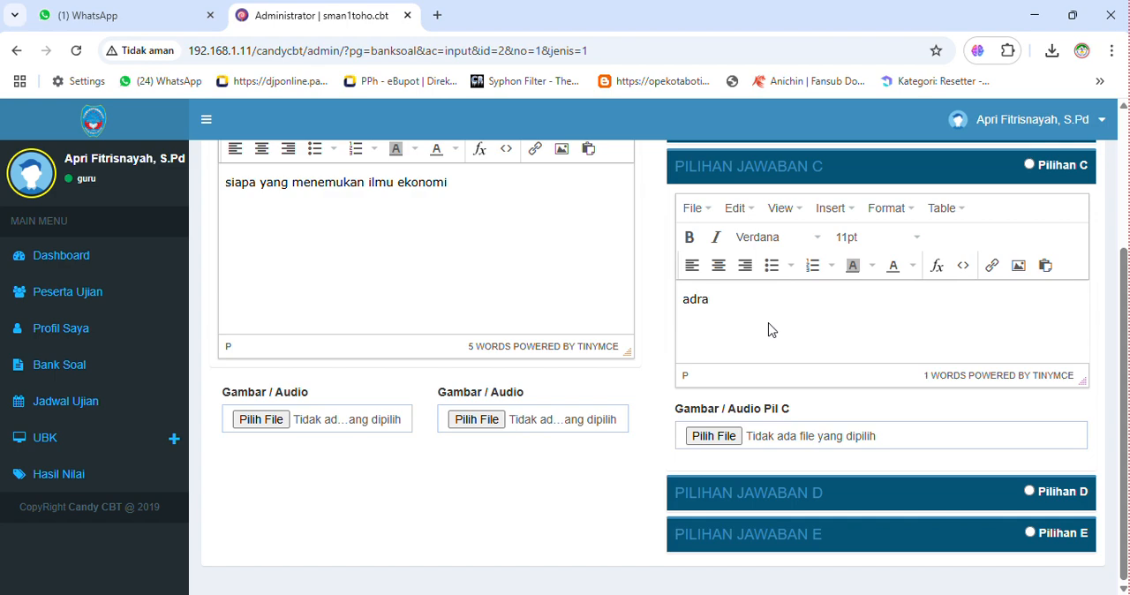
- Fill in answer option D of question 1 with "aru" and option E with "duta"
{"action": "left_click", "coordinate": [733, 500]}
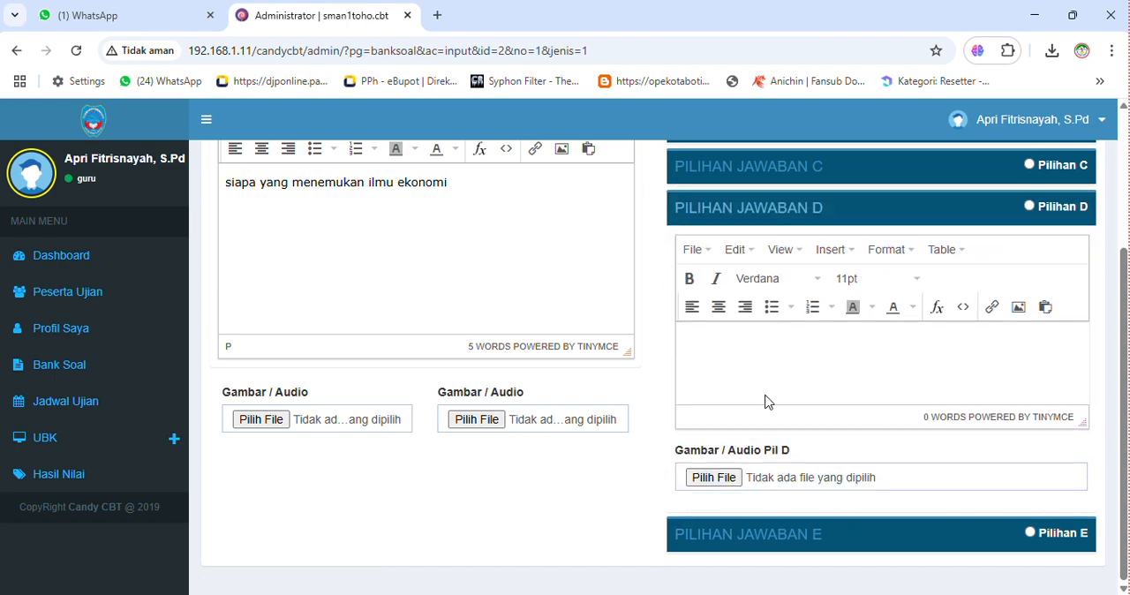
{"action": "left_click", "coordinate": [794, 335]}
{"action": "type", "text": "arus"}
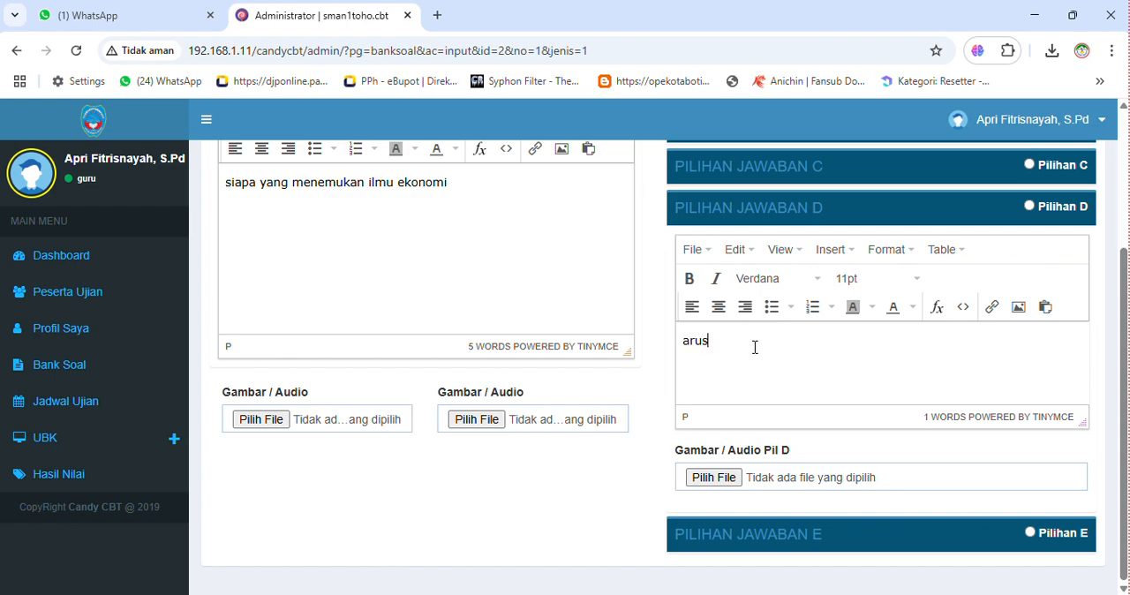
{"action": "left_click", "coordinate": [808, 534]}
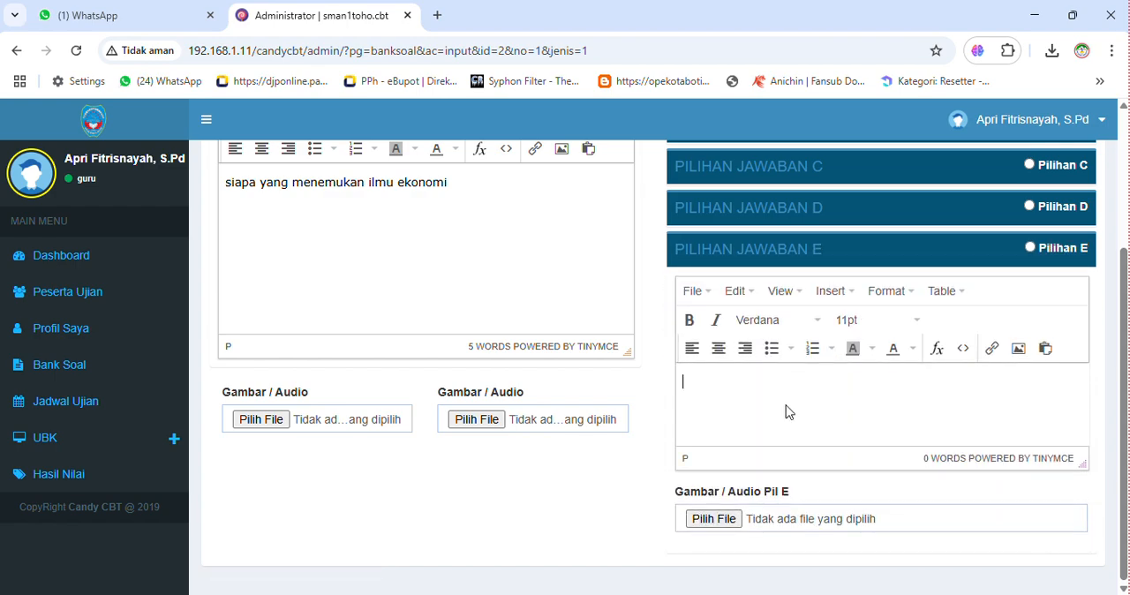
{"action": "type", "text": "duta"}
- Mark Pilihan A as the correct answer of question 1 and expand its answer text
{"action": "scroll", "coordinate": [774, 418], "scroll_direction": "up", "scroll_amount": 3}
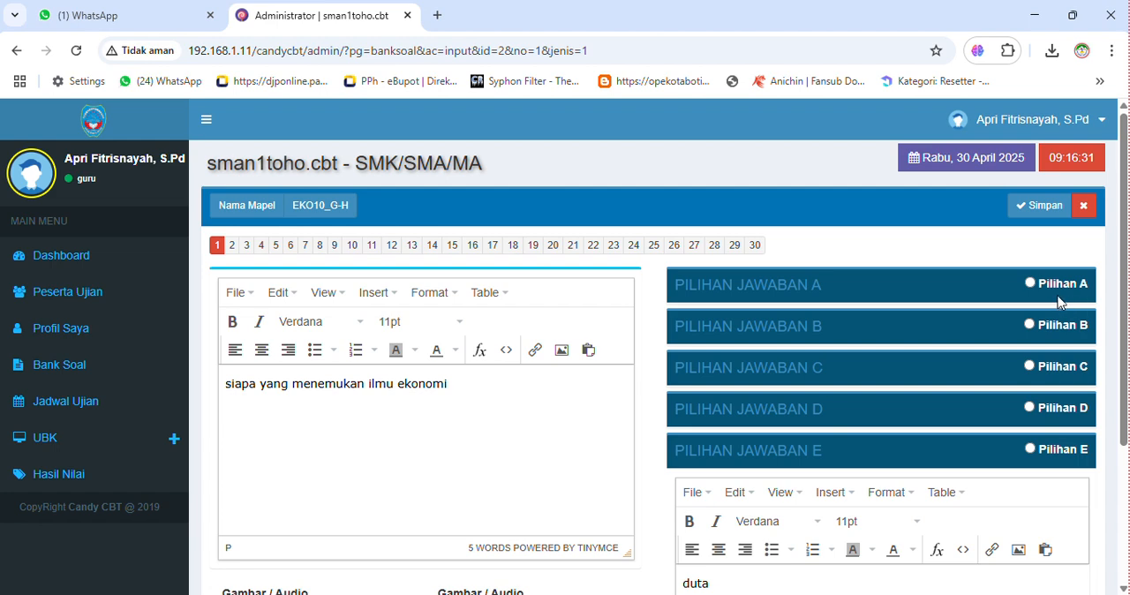
{"action": "left_click", "coordinate": [511, 376]}
{"action": "scroll", "coordinate": [845, 394], "scroll_direction": "down", "scroll_amount": 1}
{"action": "scroll", "coordinate": [845, 394], "scroll_direction": "up", "scroll_amount": 1}
{"action": "scroll", "coordinate": [845, 394], "scroll_direction": "down", "scroll_amount": 1}
{"action": "scroll", "coordinate": [845, 394], "scroll_direction": "down", "scroll_amount": 1}
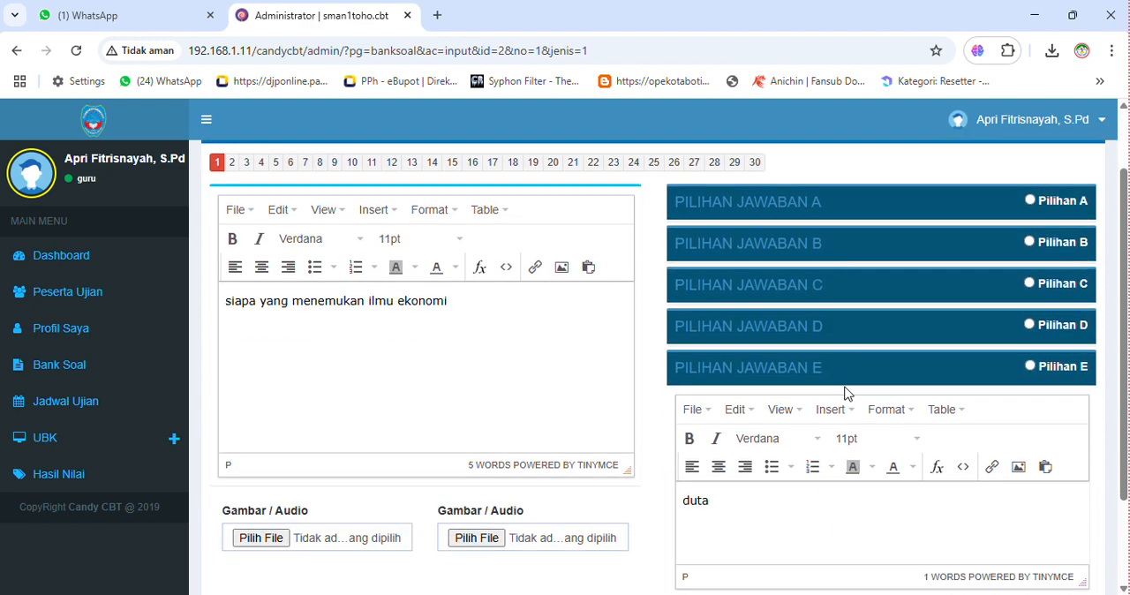
{"action": "scroll", "coordinate": [845, 394], "scroll_direction": "up", "scroll_amount": 1}
{"action": "scroll", "coordinate": [845, 394], "scroll_direction": "down", "scroll_amount": 2}
{"action": "scroll", "coordinate": [845, 394], "scroll_direction": "up", "scroll_amount": 2}
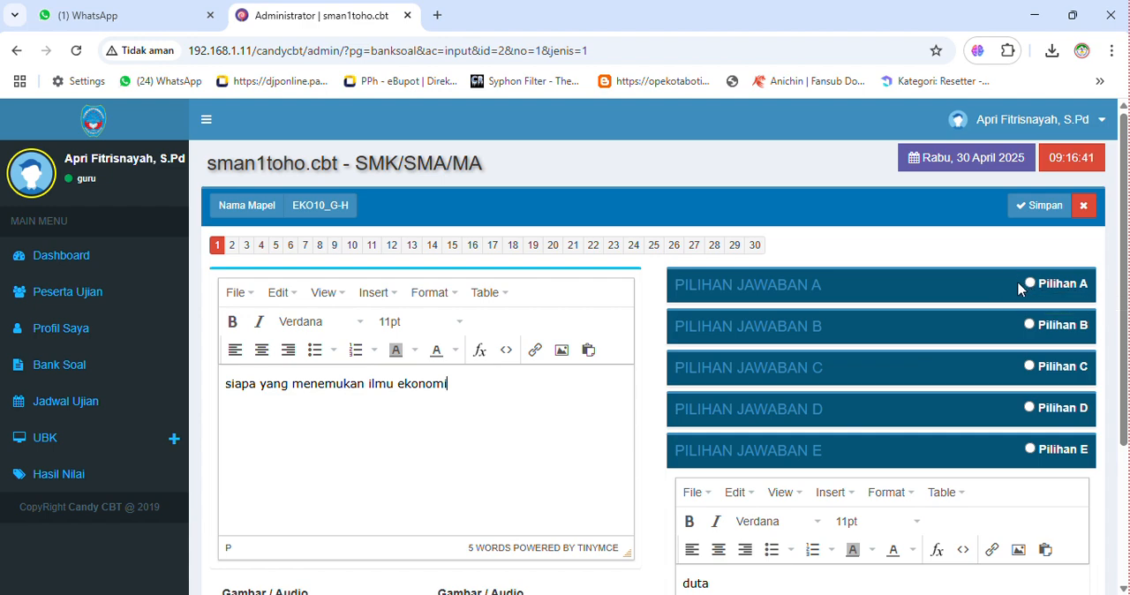
{"action": "left_click", "coordinate": [804, 287]}
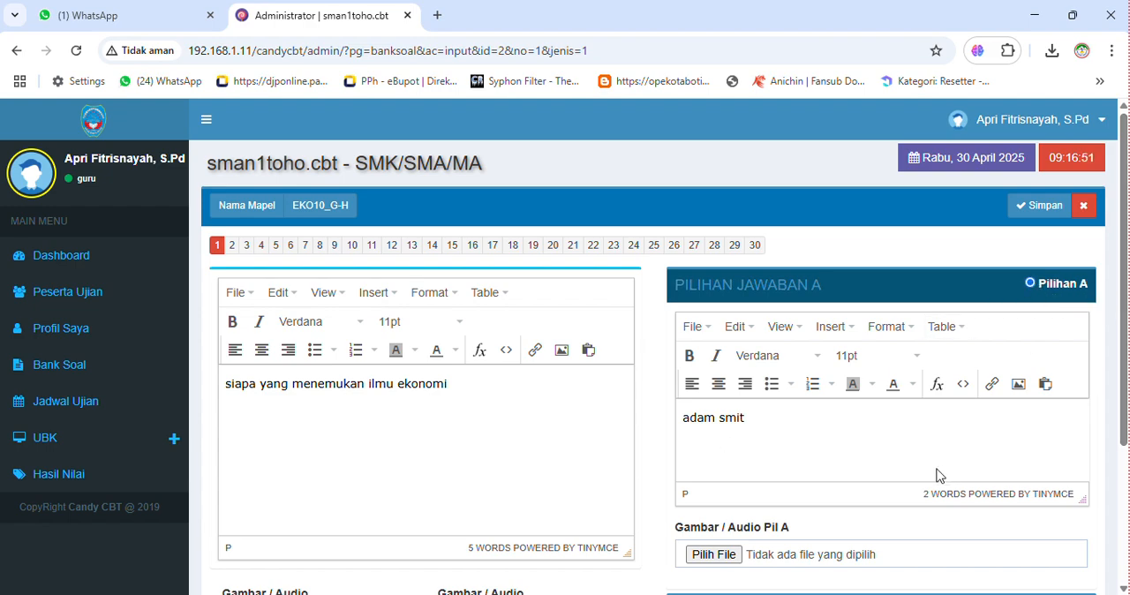
- Look over the completed question 1 and save it
{"action": "scroll", "coordinate": [827, 425], "scroll_direction": "down", "scroll_amount": 1}
{"action": "scroll", "coordinate": [827, 425], "scroll_direction": "up", "scroll_amount": 1}
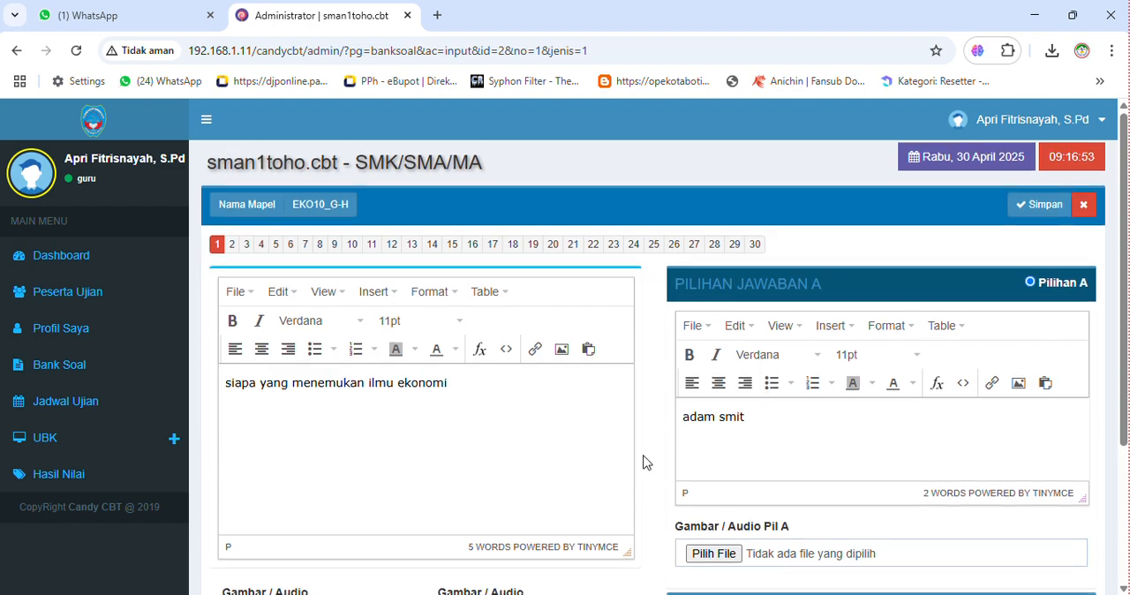
{"action": "scroll", "coordinate": [831, 459], "scroll_direction": "down", "scroll_amount": 2}
{"action": "scroll", "coordinate": [830, 460], "scroll_direction": "up", "scroll_amount": 2}
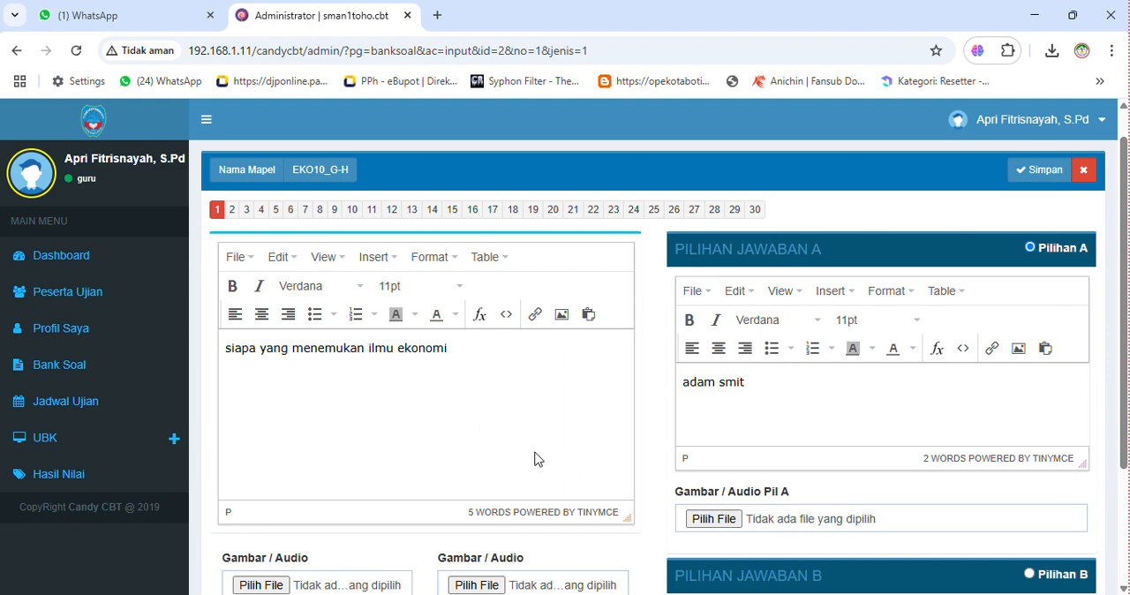
{"action": "scroll", "coordinate": [535, 459], "scroll_direction": "down", "scroll_amount": 2}
{"action": "scroll", "coordinate": [536, 460], "scroll_direction": "up", "scroll_amount": 2}
{"action": "left_click", "coordinate": [1042, 169]}
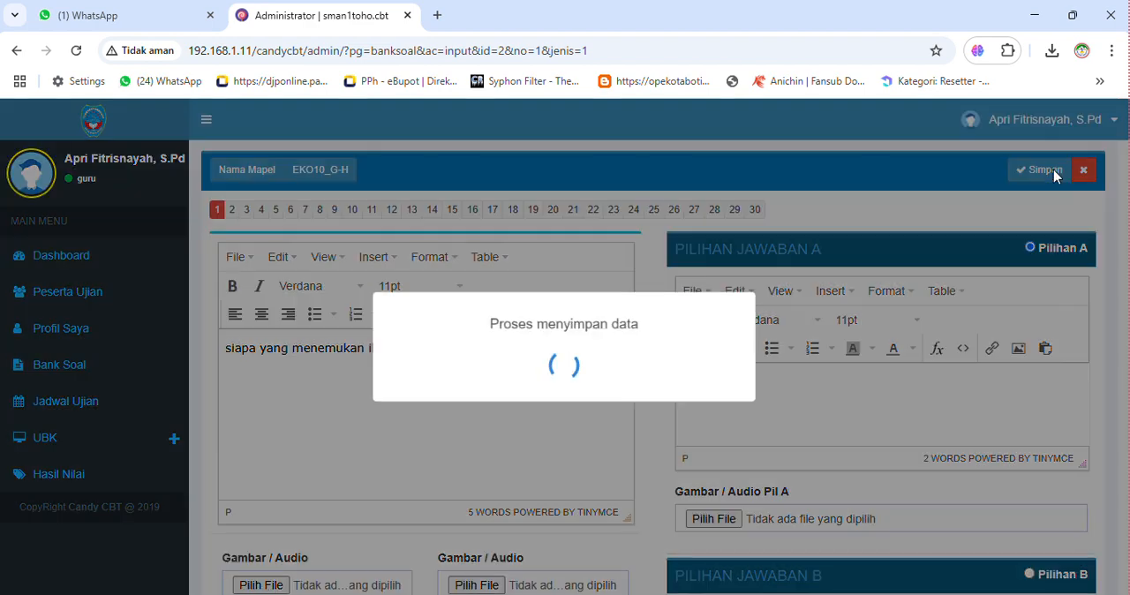
{"action": "left_click", "coordinate": [578, 440]}
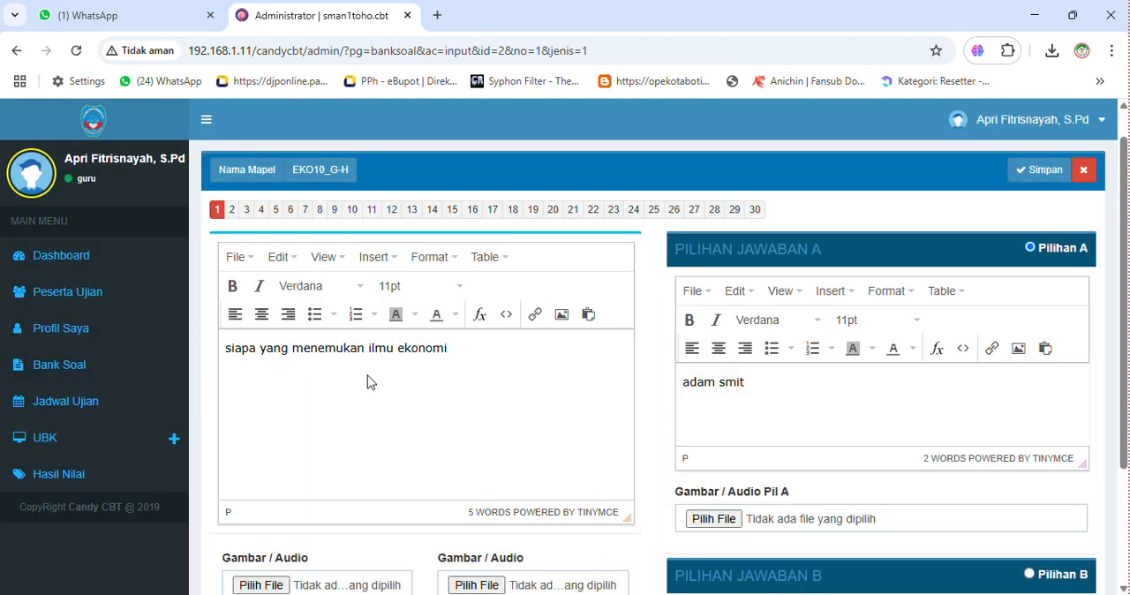
- Page through questions 2, 3, 4 and 30, returning to question 1 to check its saved content
{"action": "left_click", "coordinate": [232, 210]}
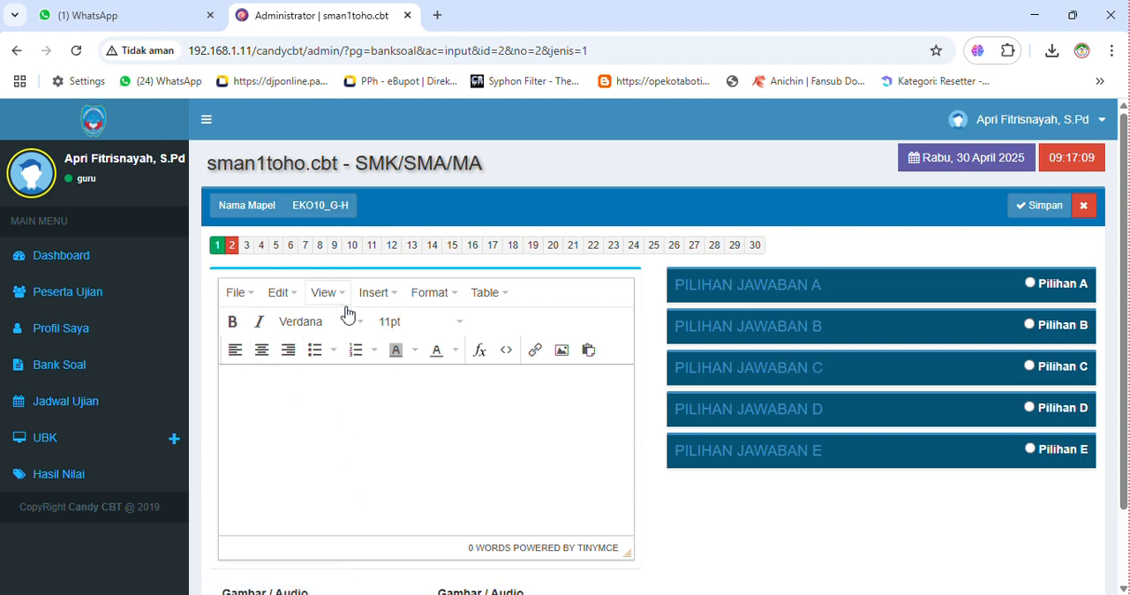
{"action": "left_click", "coordinate": [218, 248]}
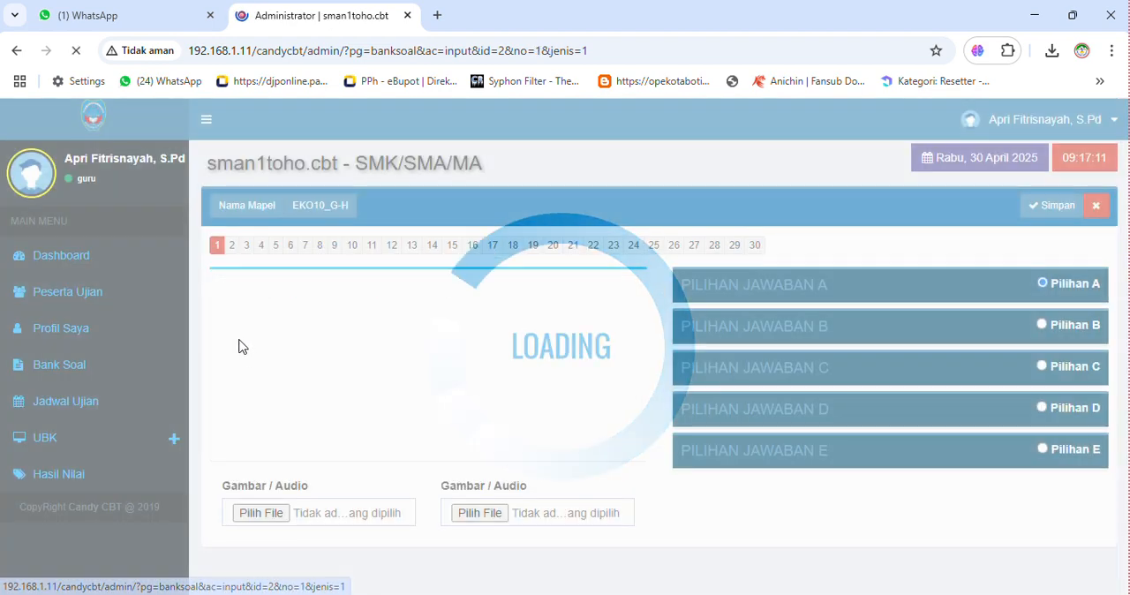
{"action": "left_click", "coordinate": [232, 247]}
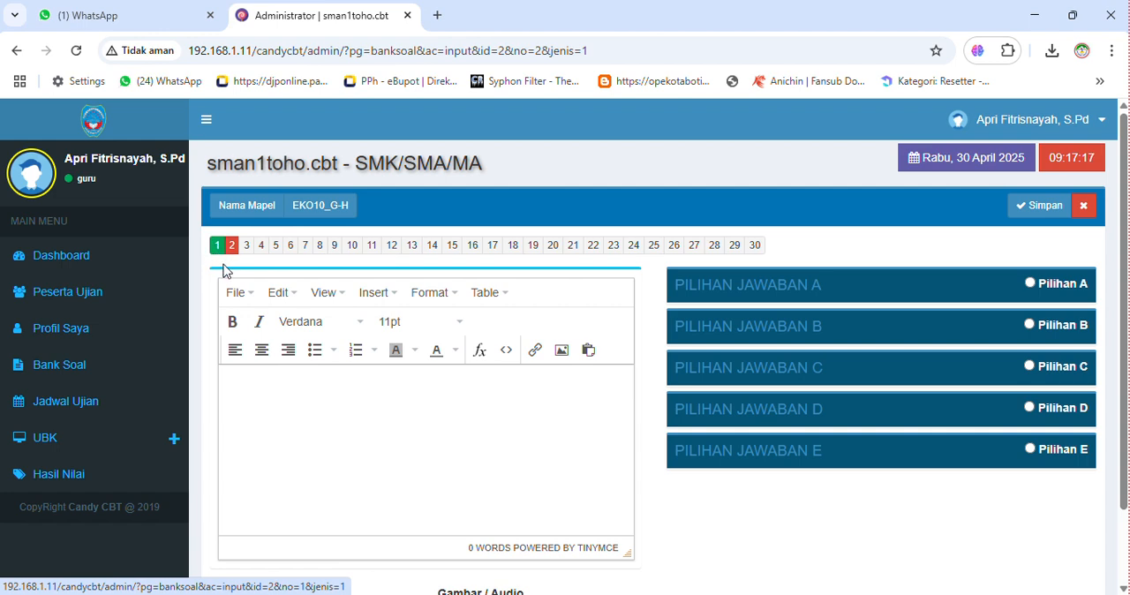
{"action": "left_click", "coordinate": [247, 249]}
{"action": "left_click", "coordinate": [218, 247]}
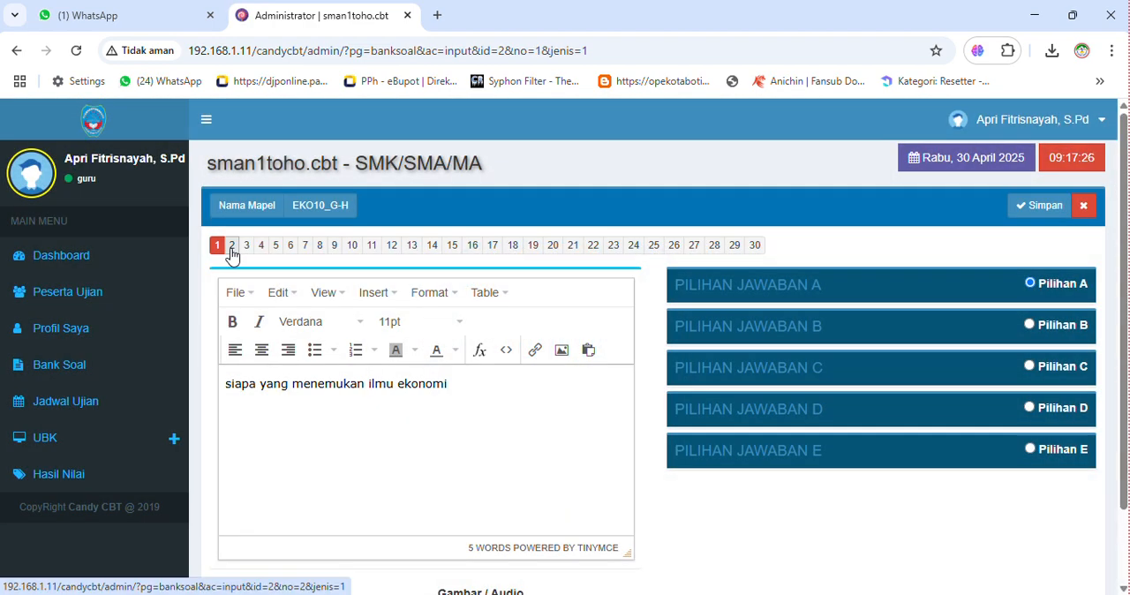
{"action": "left_click", "coordinate": [231, 247]}
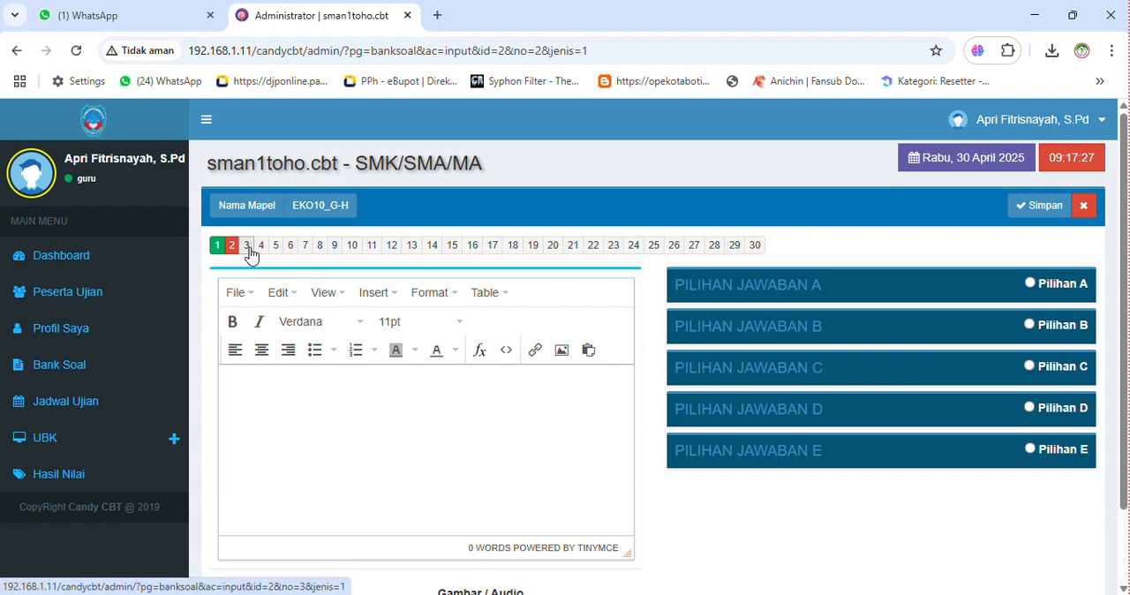
{"action": "left_click", "coordinate": [247, 249]}
{"action": "left_click", "coordinate": [261, 247]}
{"action": "left_click", "coordinate": [757, 247]}
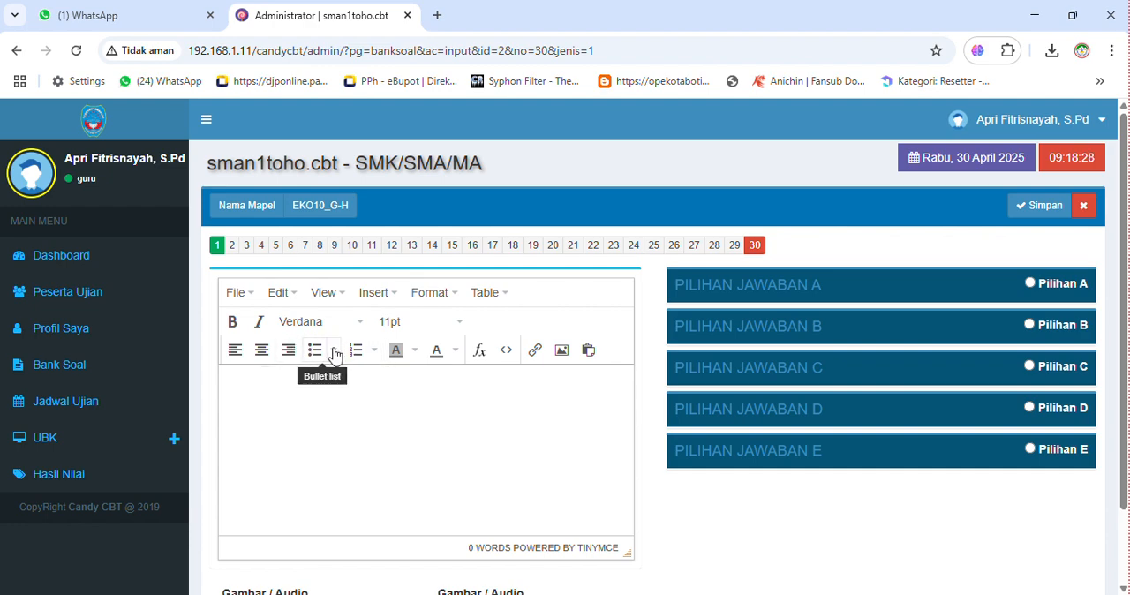
- Examine the image insertion options and document commands of question 30's editor, and close them without inserting anything
{"action": "left_click", "coordinate": [562, 351]}
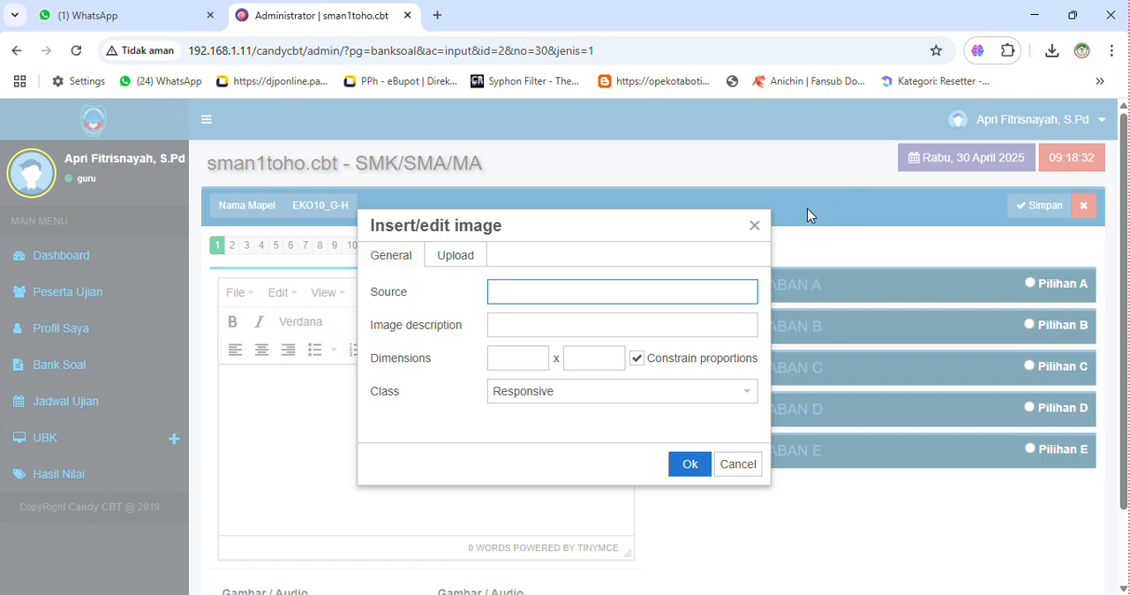
{"action": "left_click", "coordinate": [751, 226]}
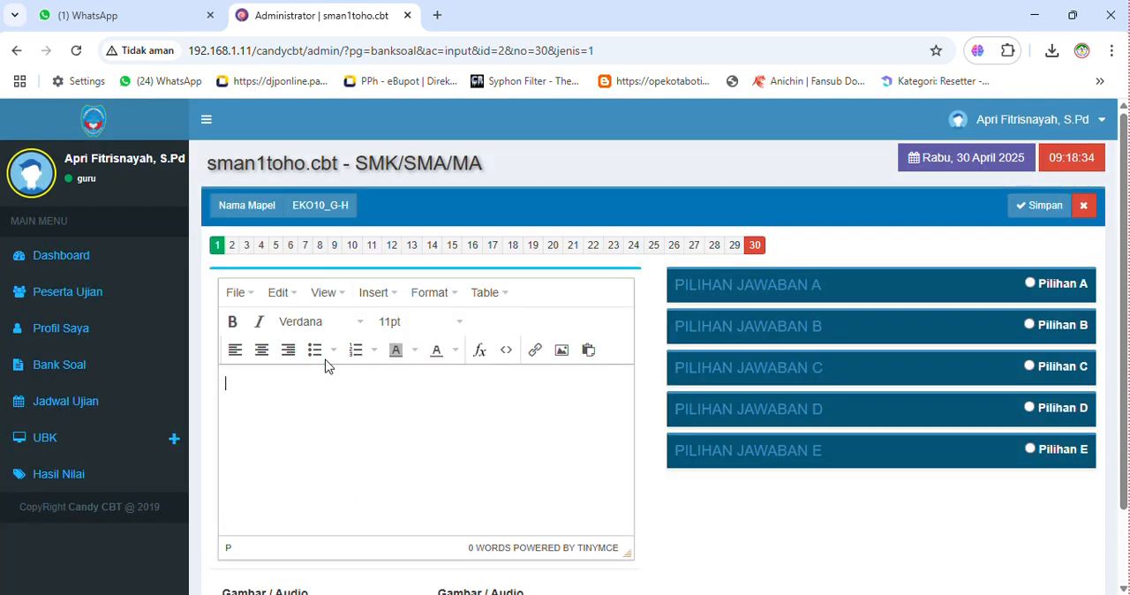
{"action": "left_click", "coordinate": [249, 294]}
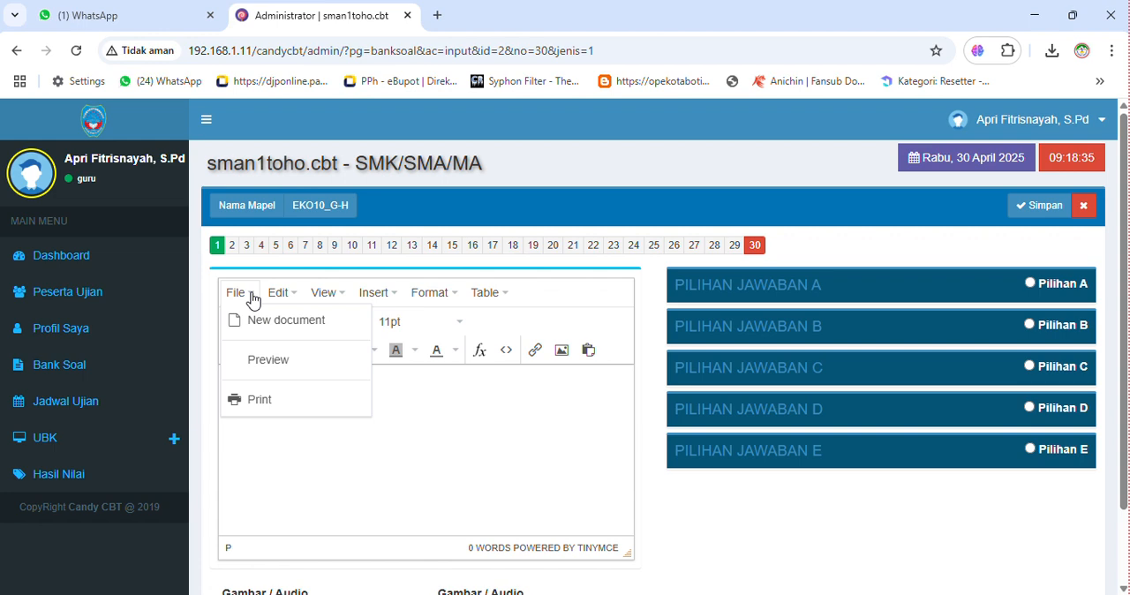
{"action": "left_click", "coordinate": [441, 487]}
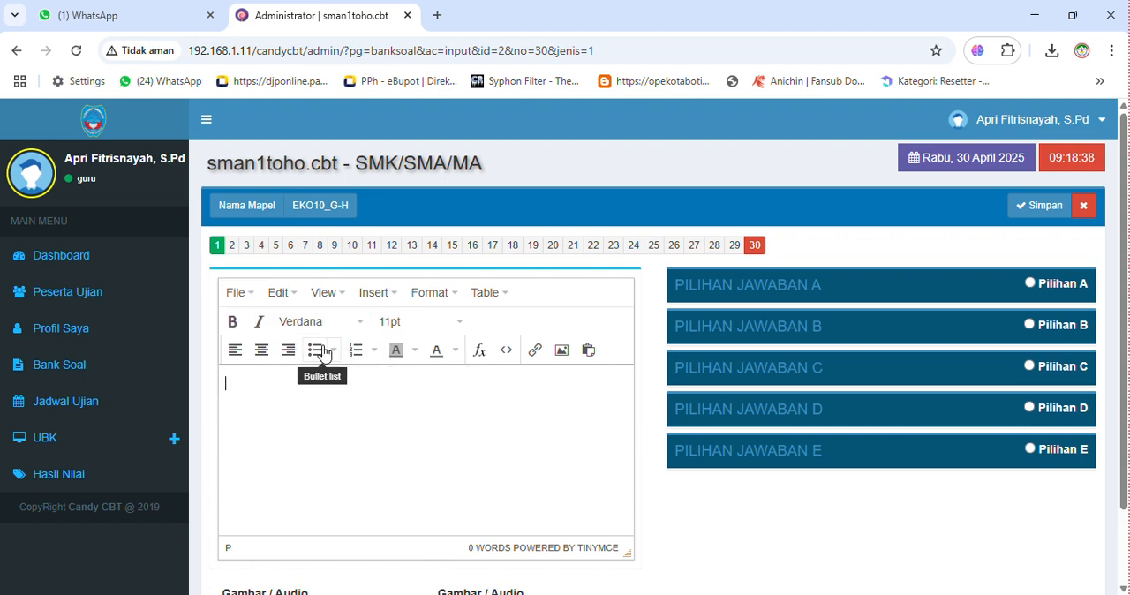
{"action": "left_click", "coordinate": [278, 302]}
{"action": "left_click", "coordinate": [233, 301]}
{"action": "left_click", "coordinate": [382, 426]}
{"action": "mouse_move", "coordinate": [621, 594]}
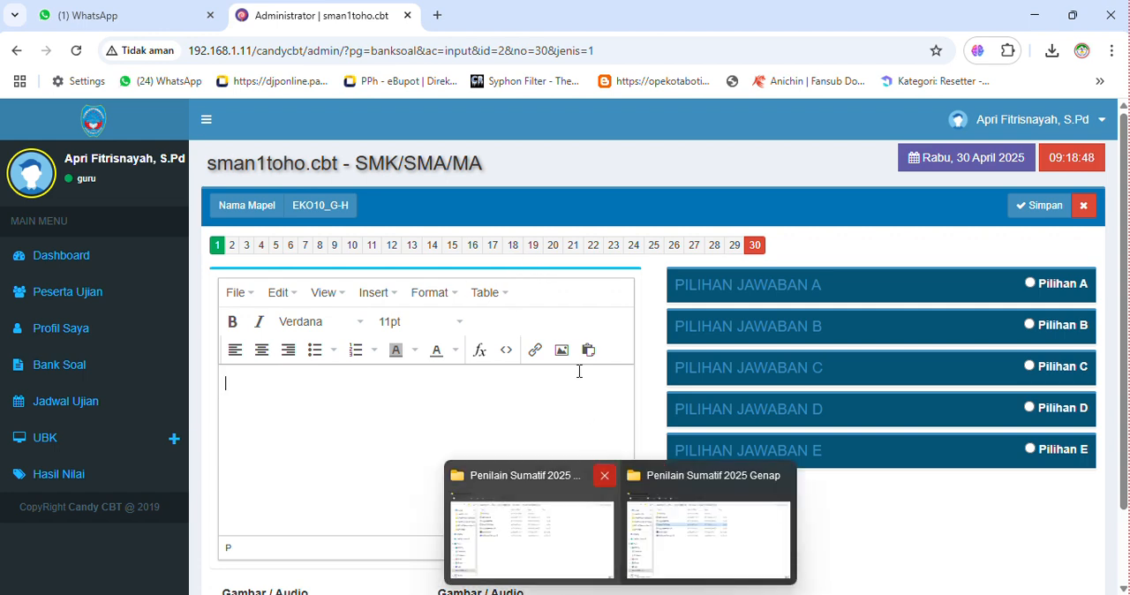
{"action": "left_click", "coordinate": [562, 350]}
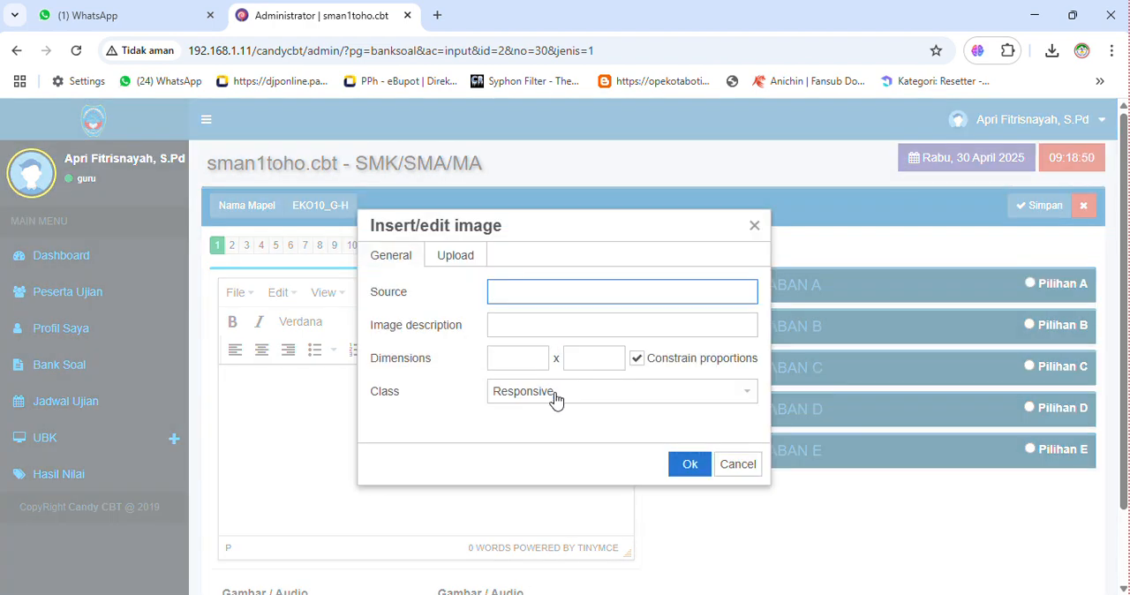
{"action": "left_click", "coordinate": [755, 226]}
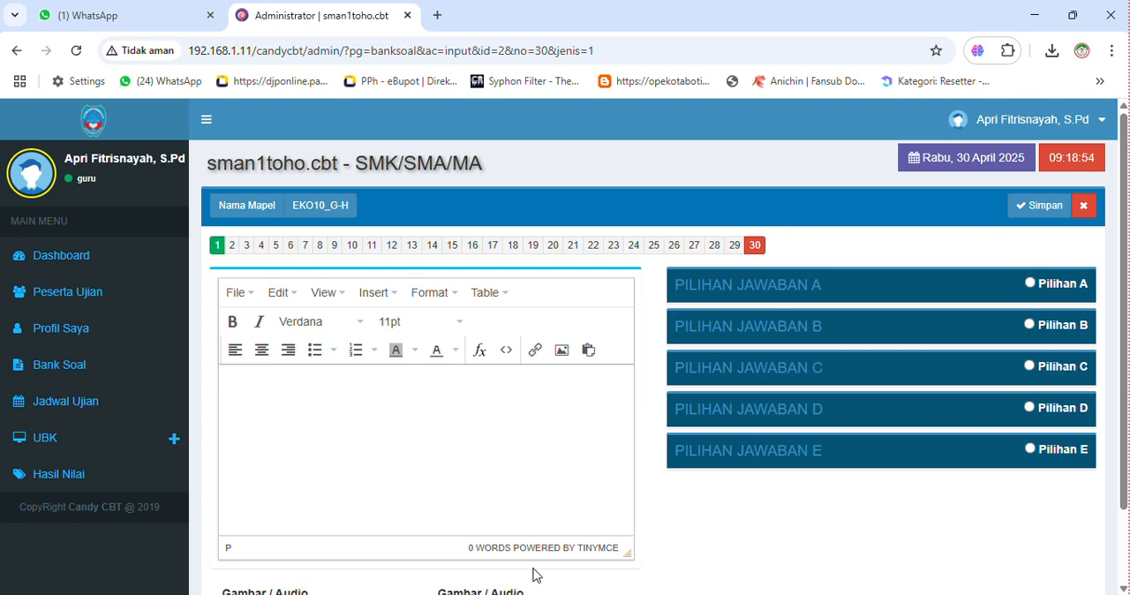
- Switch to File Explorer and open the Downloads folder
{"action": "left_click", "coordinate": [1072, 15]}
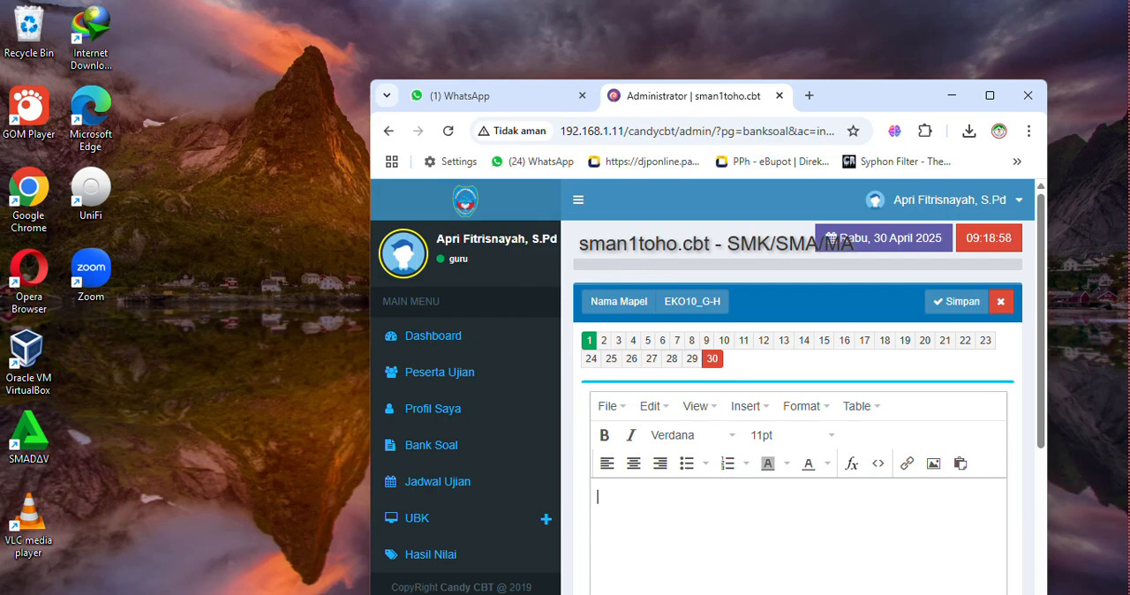
{"action": "mouse_move", "coordinate": [620, 594]}
{"action": "mouse_move", "coordinate": [571, 547]}
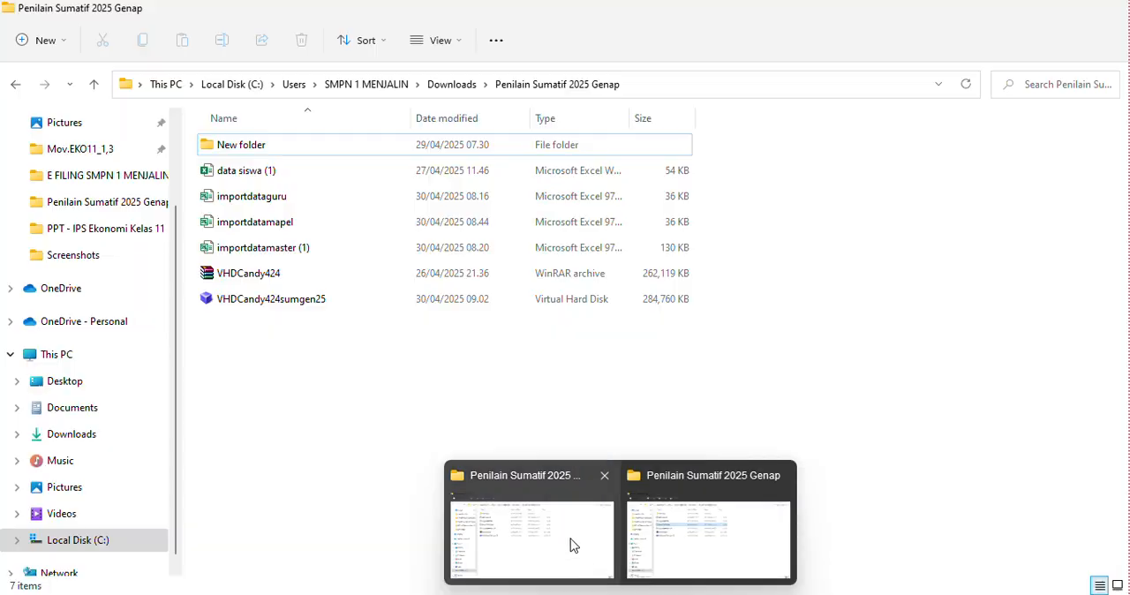
{"action": "mouse_move", "coordinate": [705, 563]}
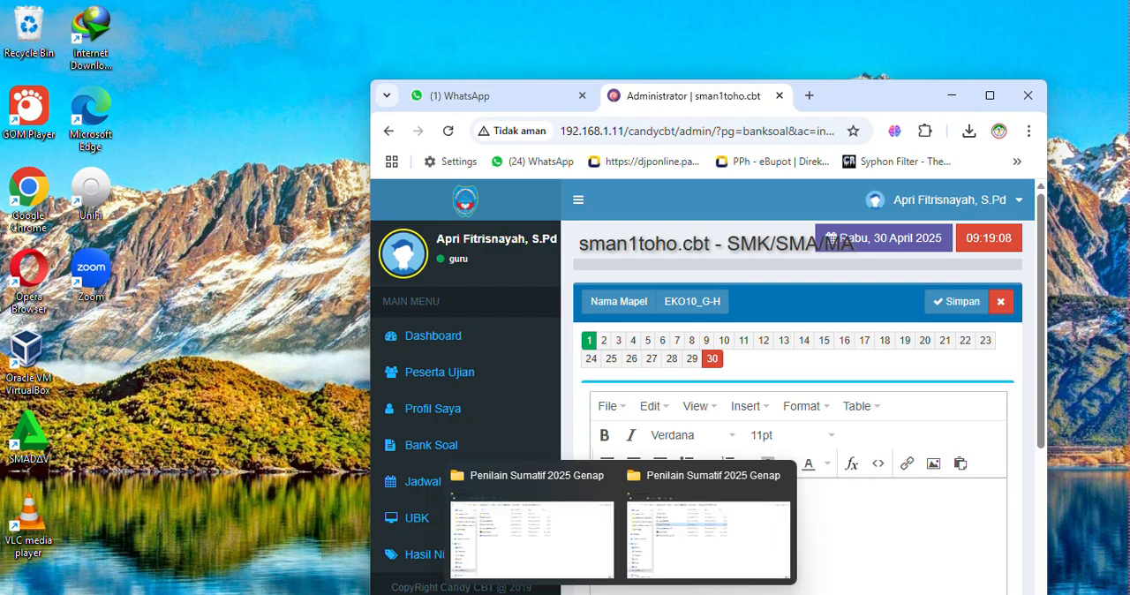
{"action": "left_click", "coordinate": [560, 553]}
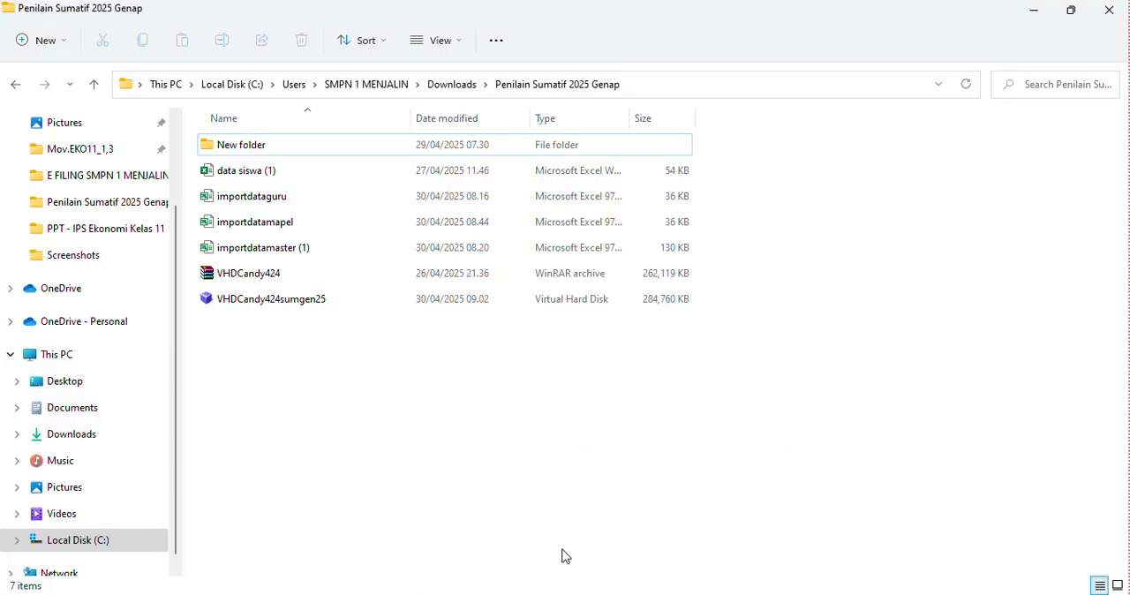
{"action": "left_click", "coordinate": [81, 442]}
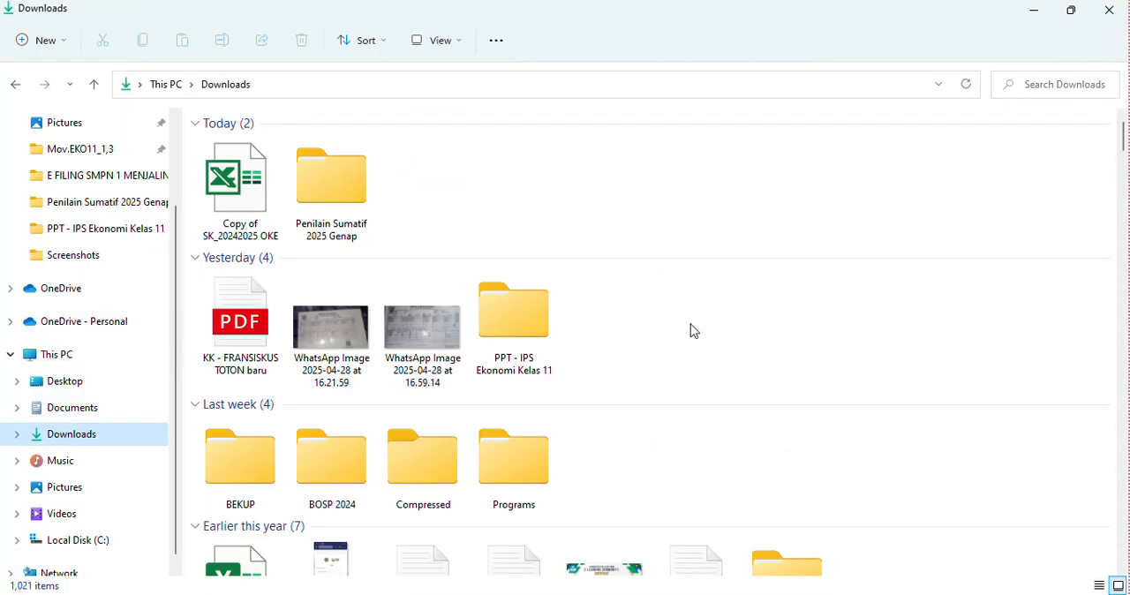
- Copy the SERTIFIKAT GRATIS image from the Downloads folder and return to question 30 in the browser
{"action": "scroll", "coordinate": [446, 324], "scroll_direction": "down", "scroll_amount": 3}
{"action": "scroll", "coordinate": [446, 323], "scroll_direction": "down", "scroll_amount": 10}
{"action": "scroll", "coordinate": [447, 323], "scroll_direction": "up", "scroll_amount": 9}
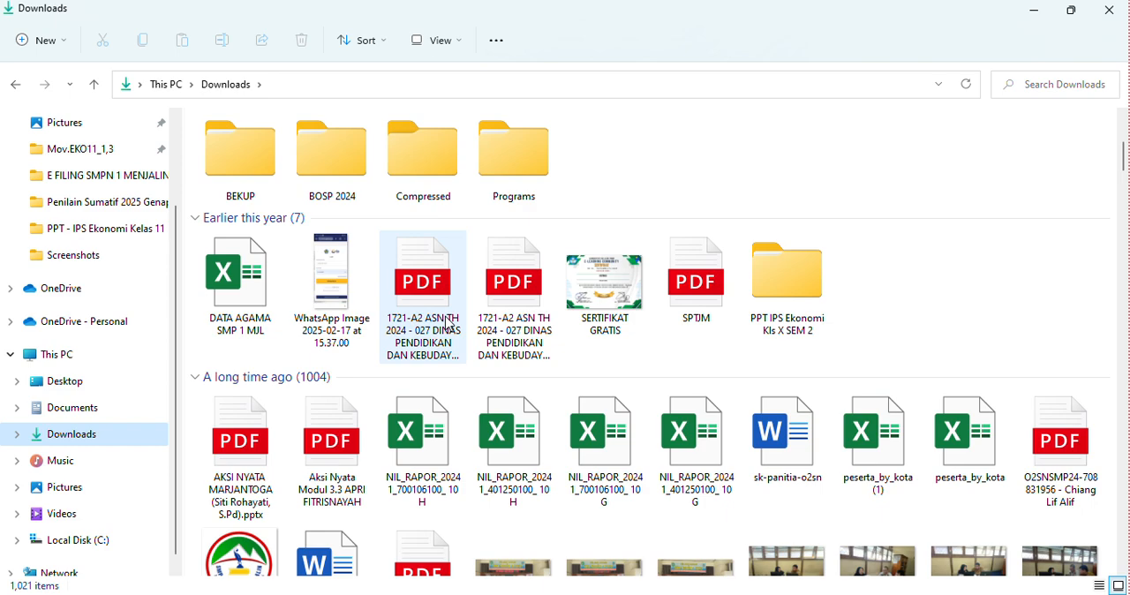
{"action": "left_click", "coordinate": [618, 292]}
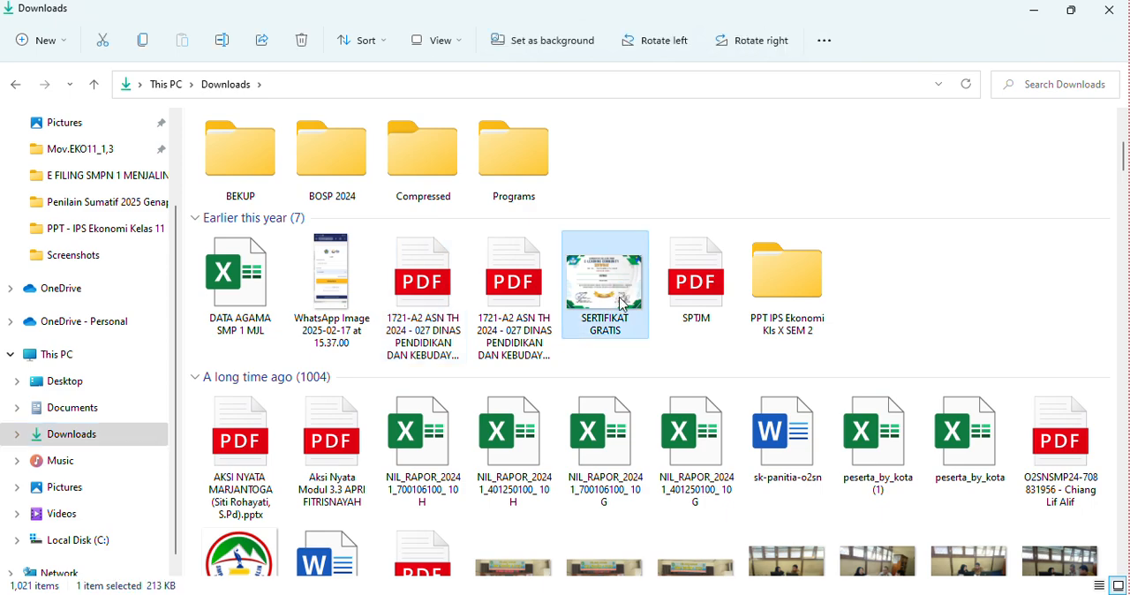
{"action": "left_click", "coordinate": [707, 594]}
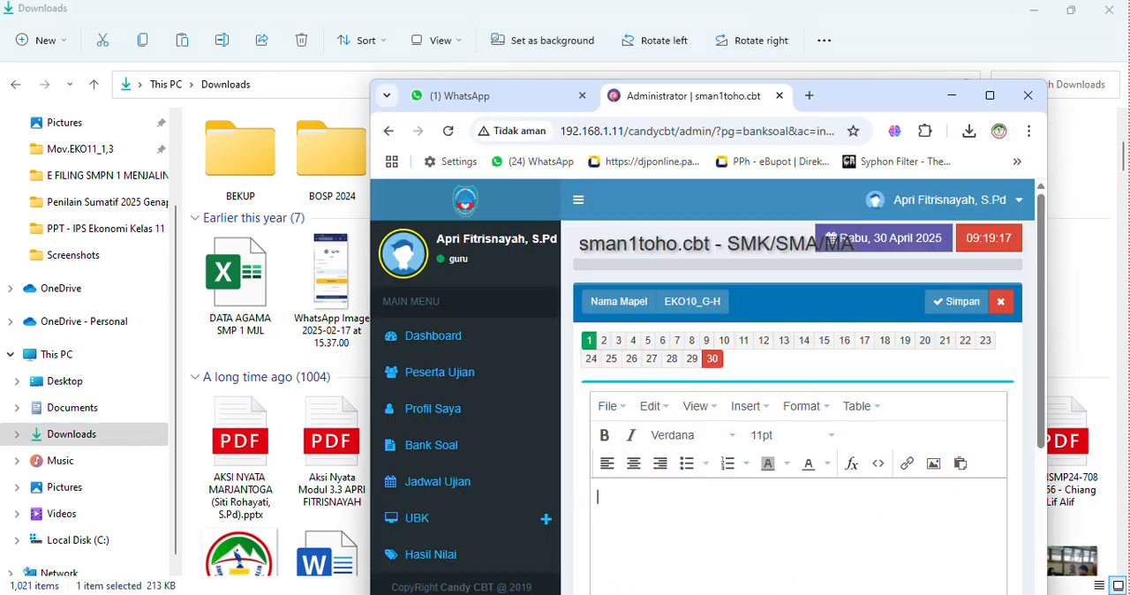
- Paste the certificate image into question 30's text and scale it down from its corner
{"action": "scroll", "coordinate": [680, 486], "scroll_direction": "down", "scroll_amount": 3}
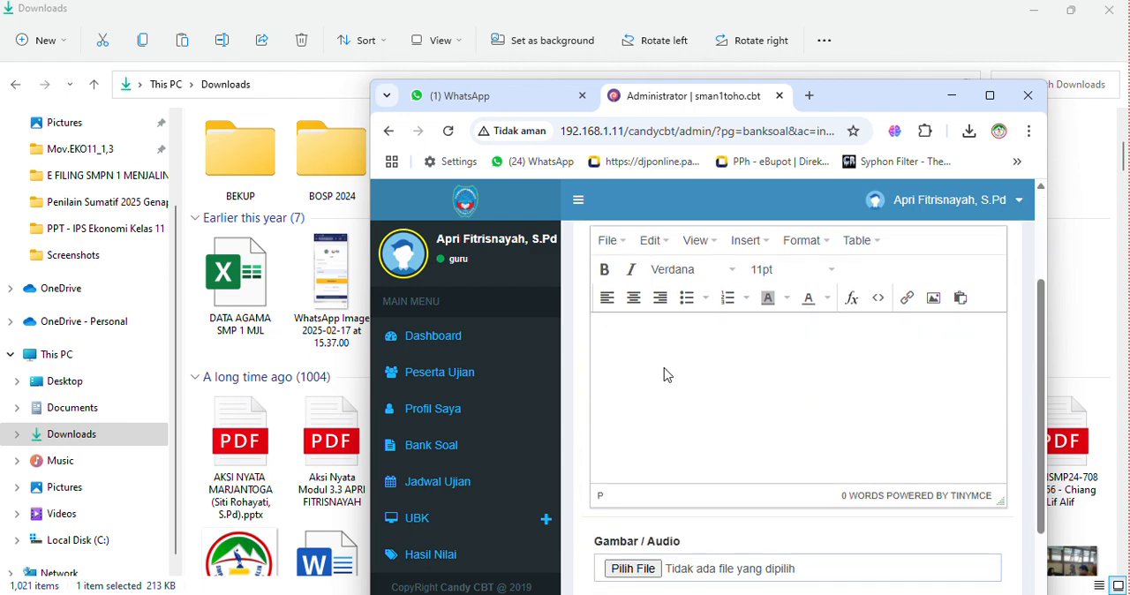
{"action": "key", "text": "ctrl+v"}
{"action": "left_click", "coordinate": [821, 390]}
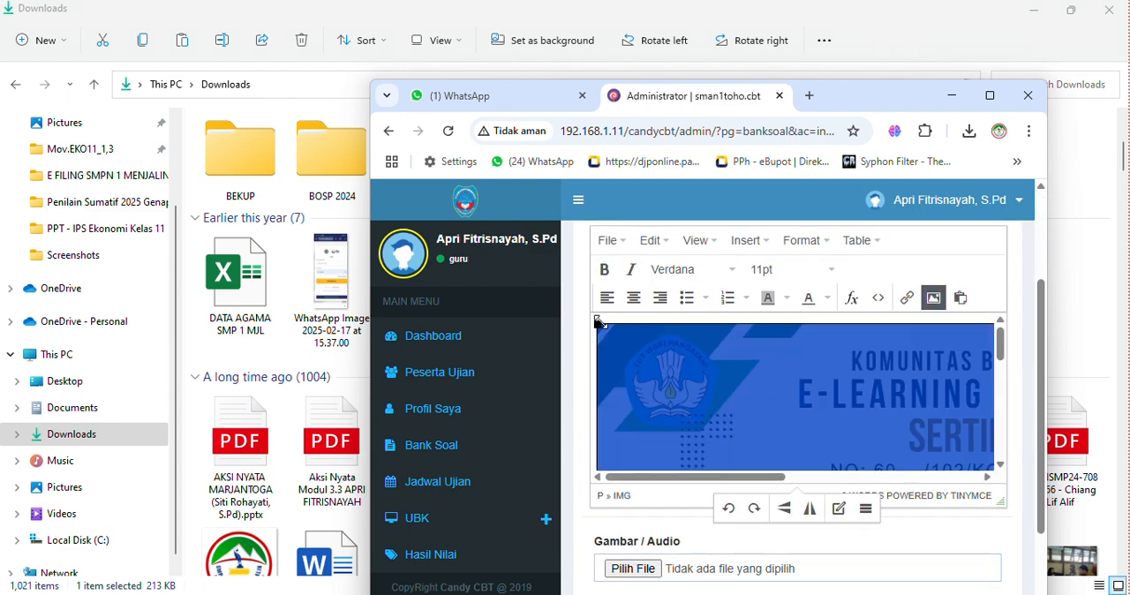
{"action": "left_click_drag", "start_coordinate": [599, 323], "coordinate": [845, 409]}
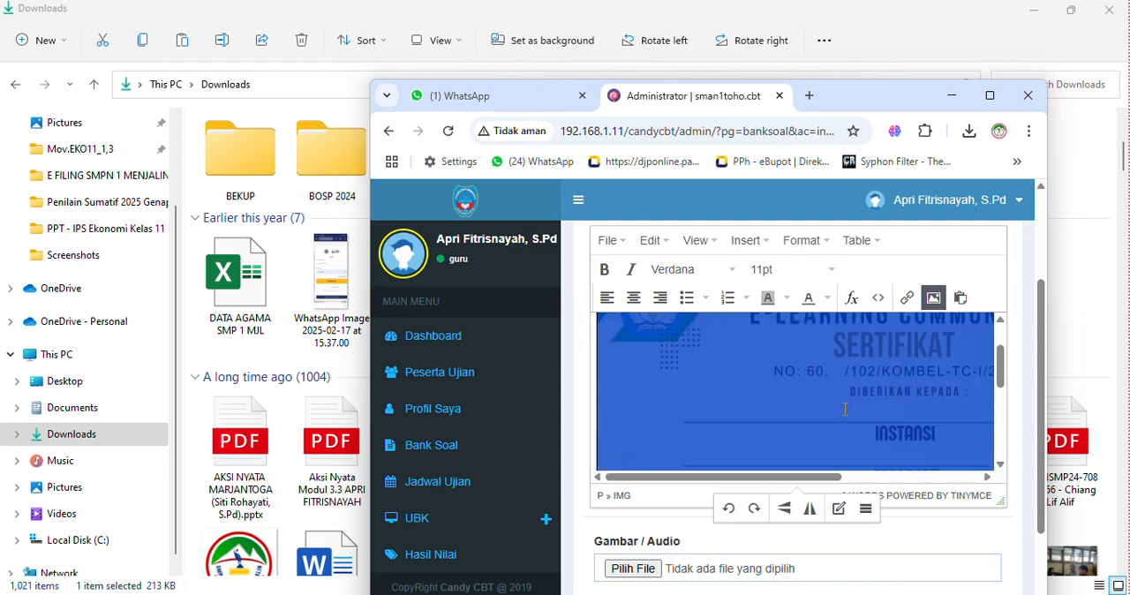
- Reduce the page zoom to 90% and maximize the browser window showing question 30
{"action": "key", "text": "ctrl+minus"}
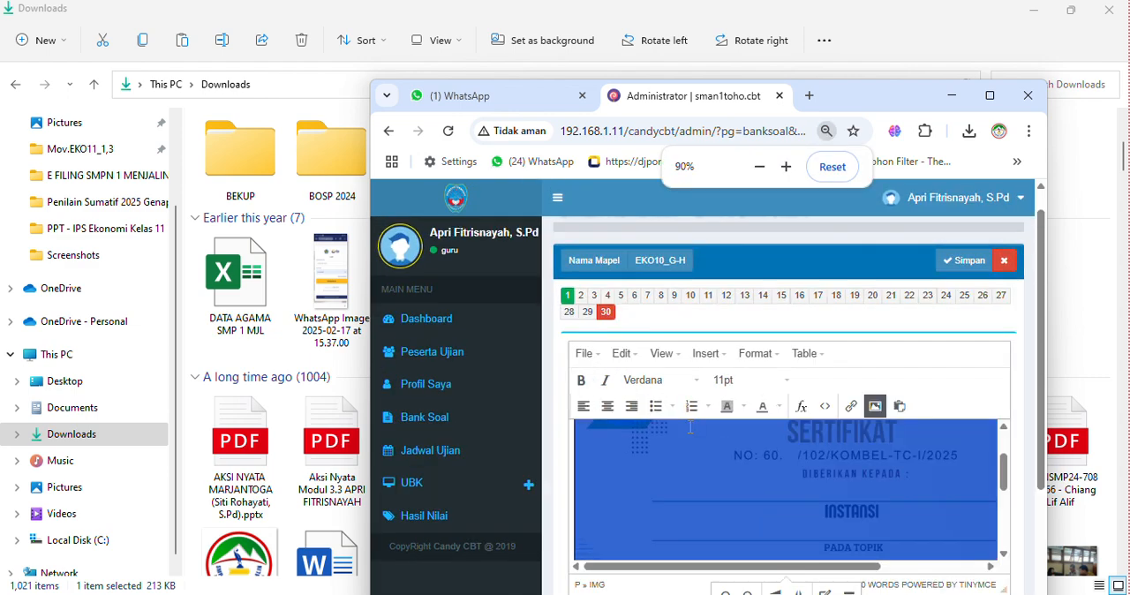
{"action": "left_click", "coordinate": [1001, 85]}
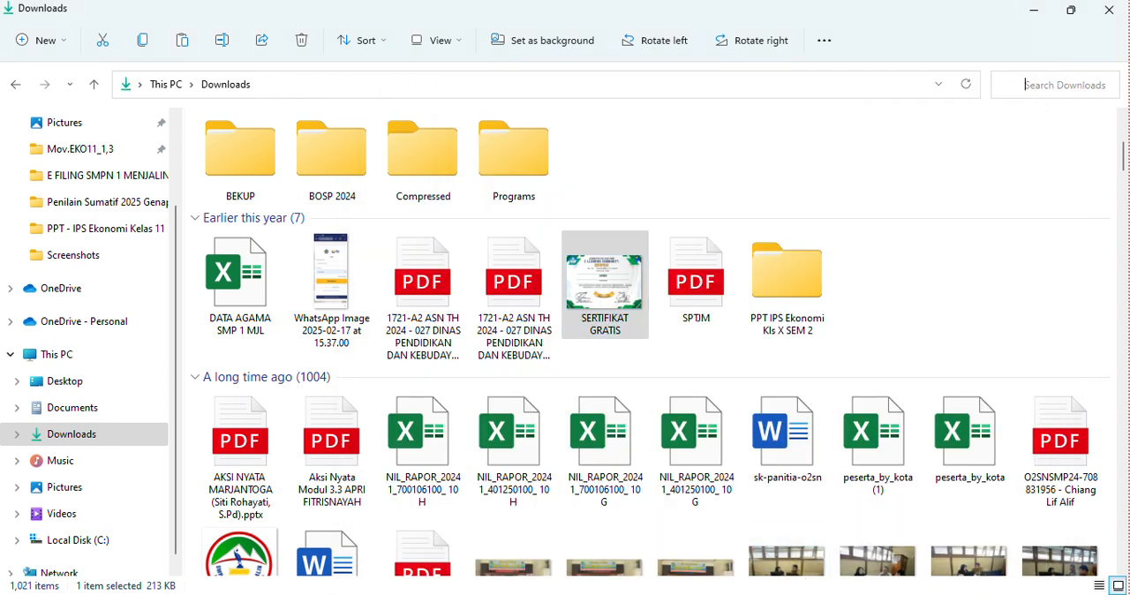
{"action": "mouse_move", "coordinate": [694, 594]}
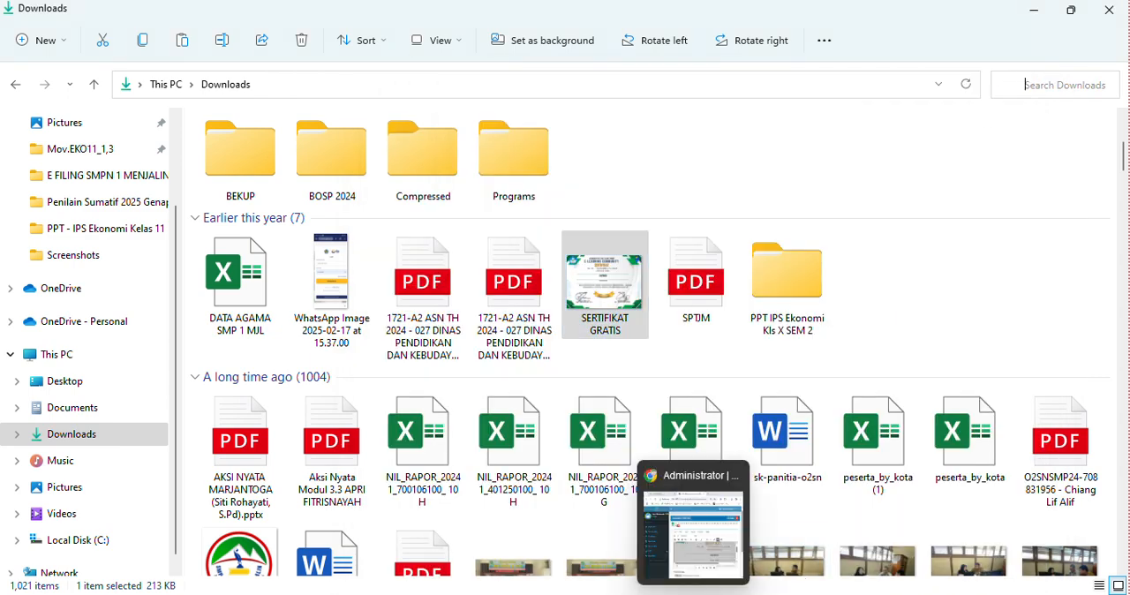
{"action": "left_click", "coordinate": [694, 530]}
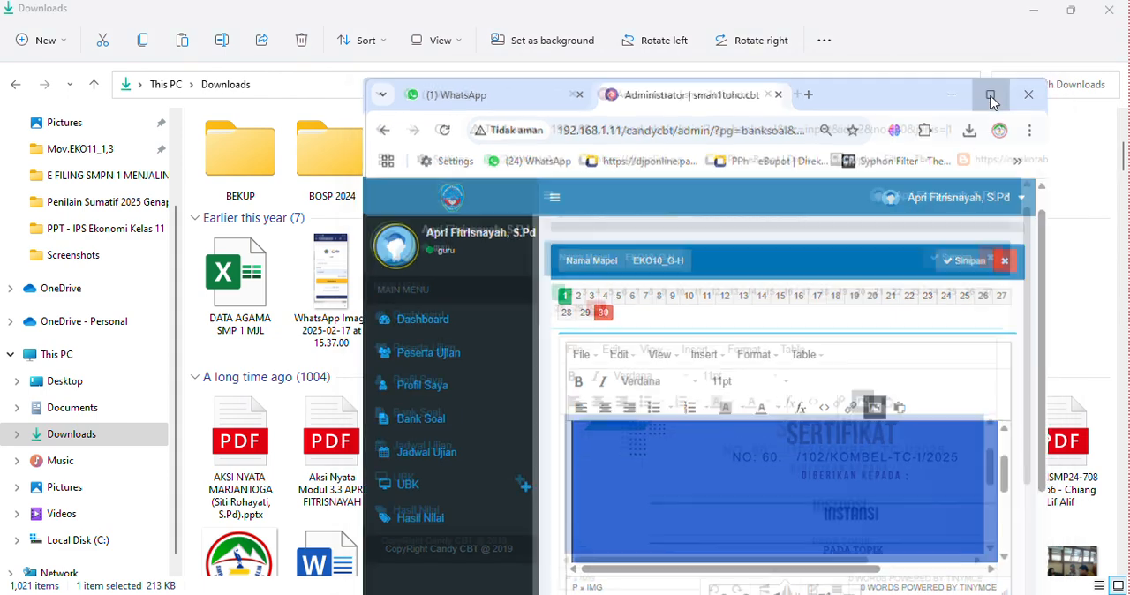
{"action": "left_click", "coordinate": [990, 95]}
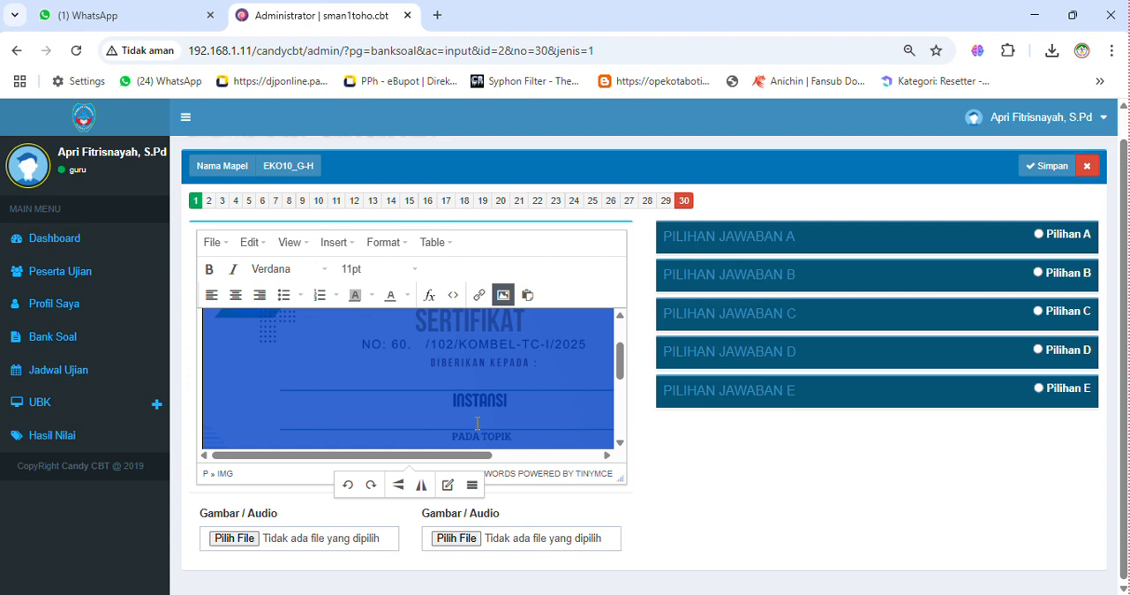
- Shrink the certificate image further from its lower corners and delete it from question 30's text
{"action": "scroll", "coordinate": [381, 363], "scroll_direction": "down", "scroll_amount": 5}
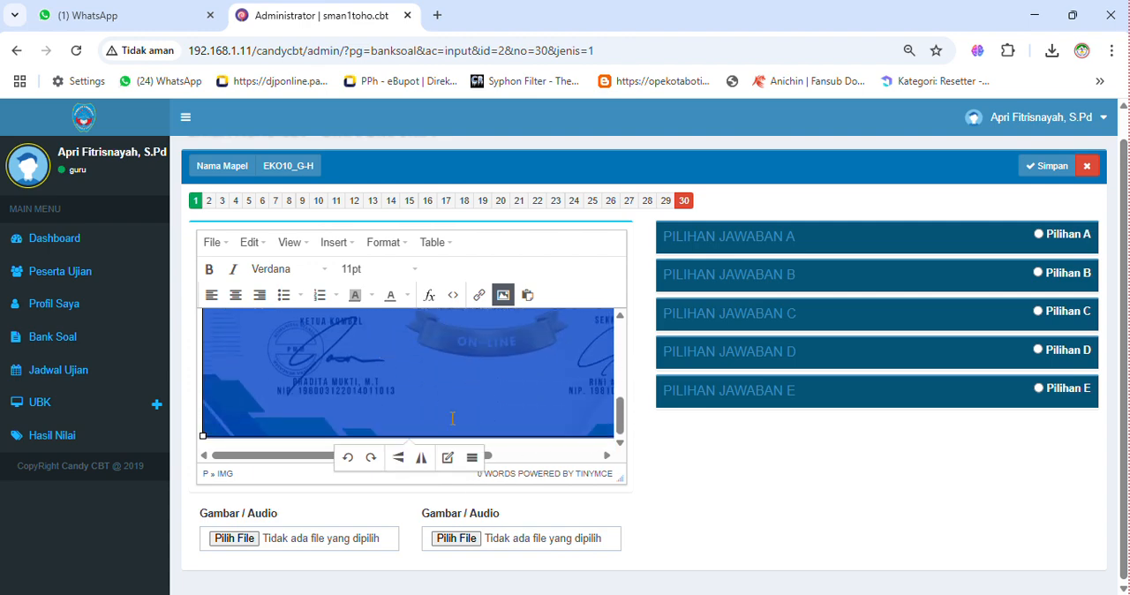
{"action": "left_click_drag", "start_coordinate": [202, 434], "coordinate": [427, 389]}
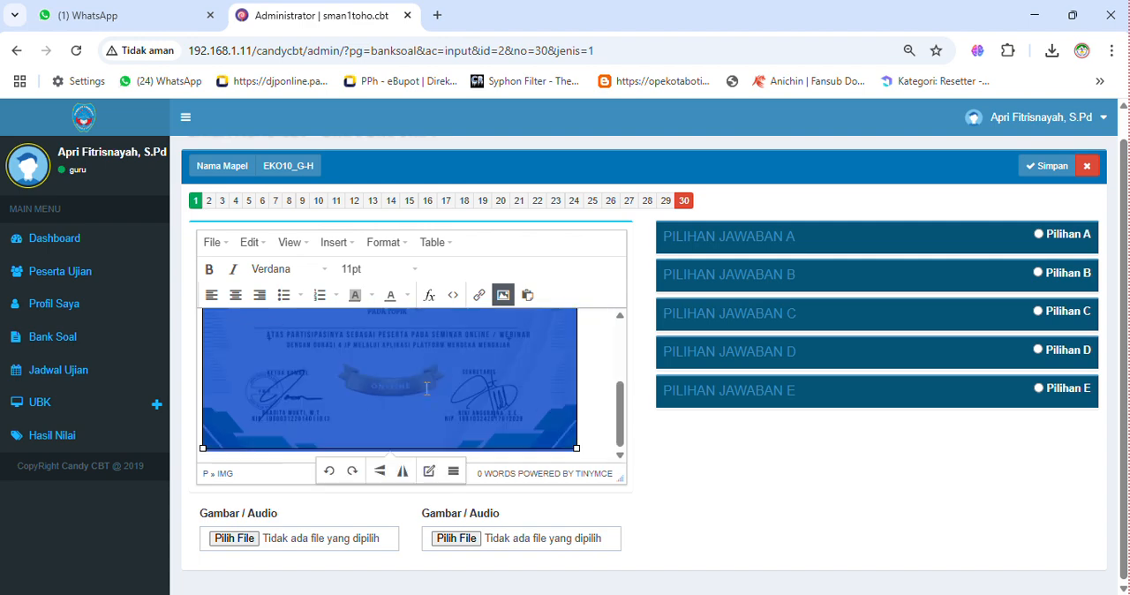
{"action": "left_click", "coordinate": [603, 407]}
{"action": "left_click", "coordinate": [560, 430]}
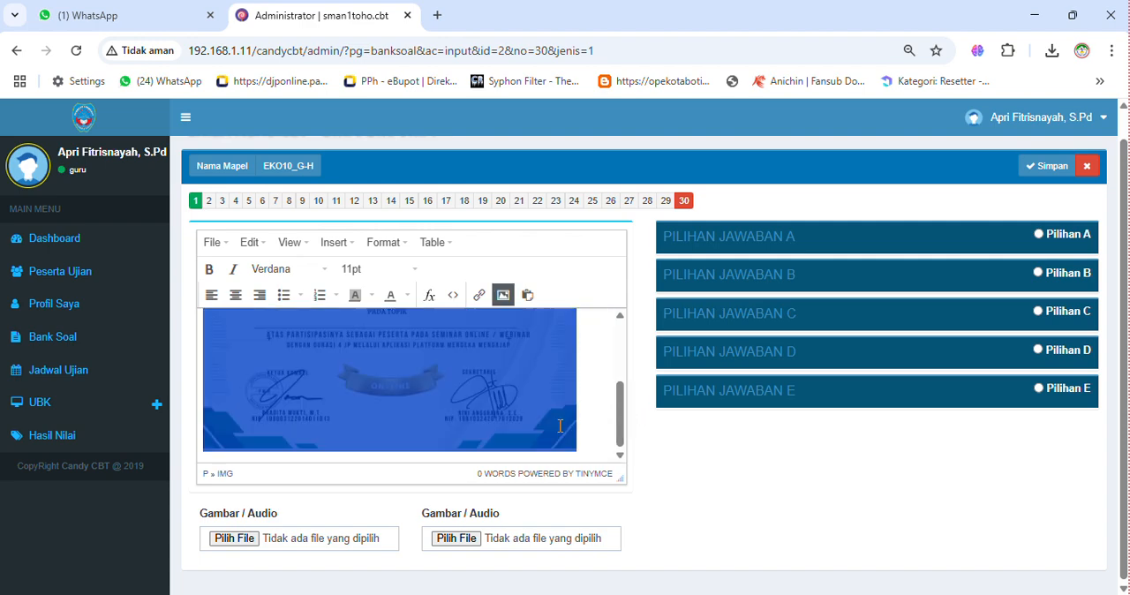
{"action": "left_click_drag", "start_coordinate": [578, 449], "coordinate": [463, 380]}
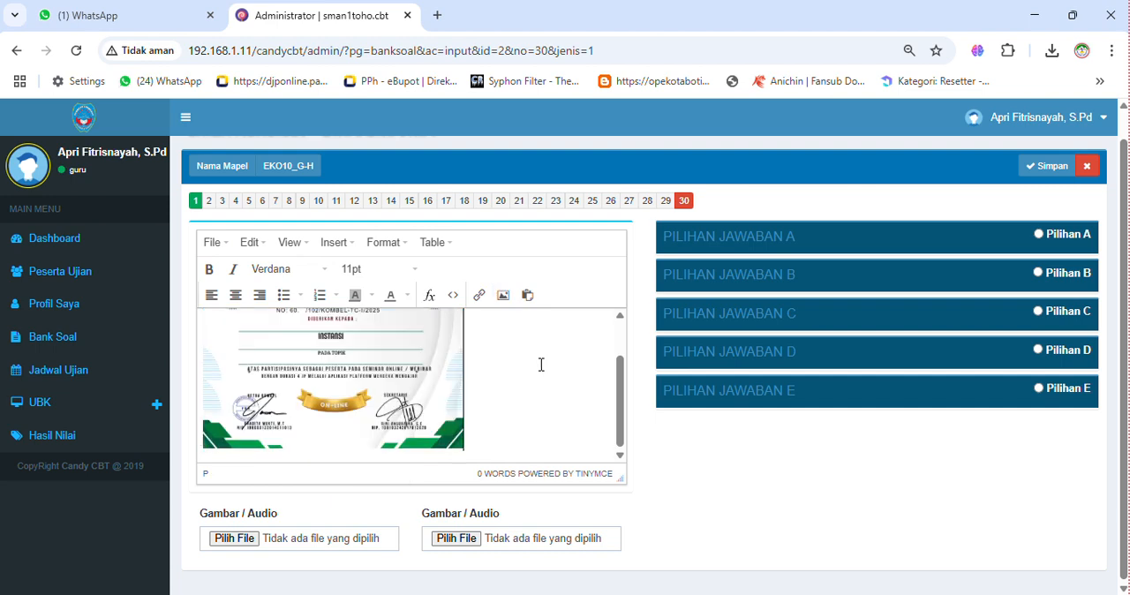
{"action": "left_click", "coordinate": [422, 378]}
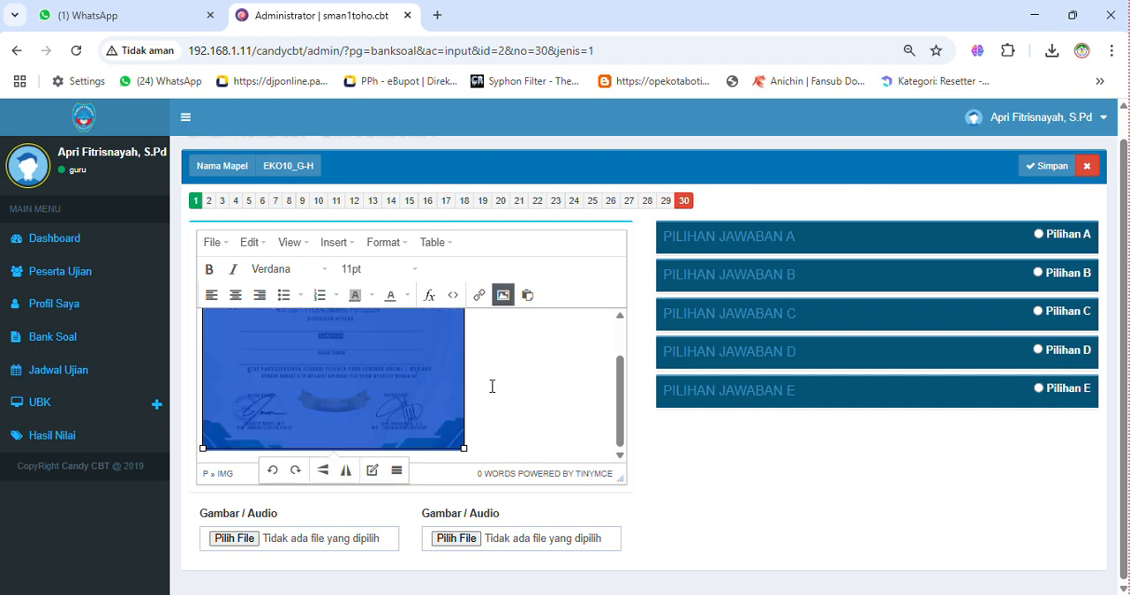
{"action": "key", "text": "Delete"}
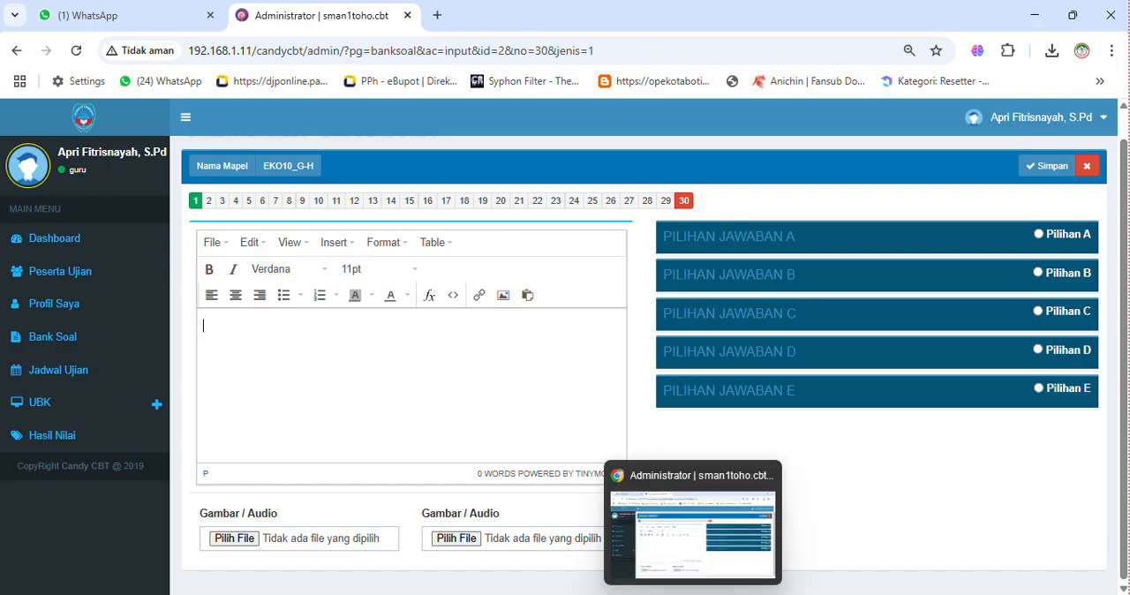
- Copy the picture "WhatsApp Image 2025-02-17 at 15.37.00" from the Downloads folder and return to the question editor in the browser
{"action": "mouse_move", "coordinate": [652, 537]}
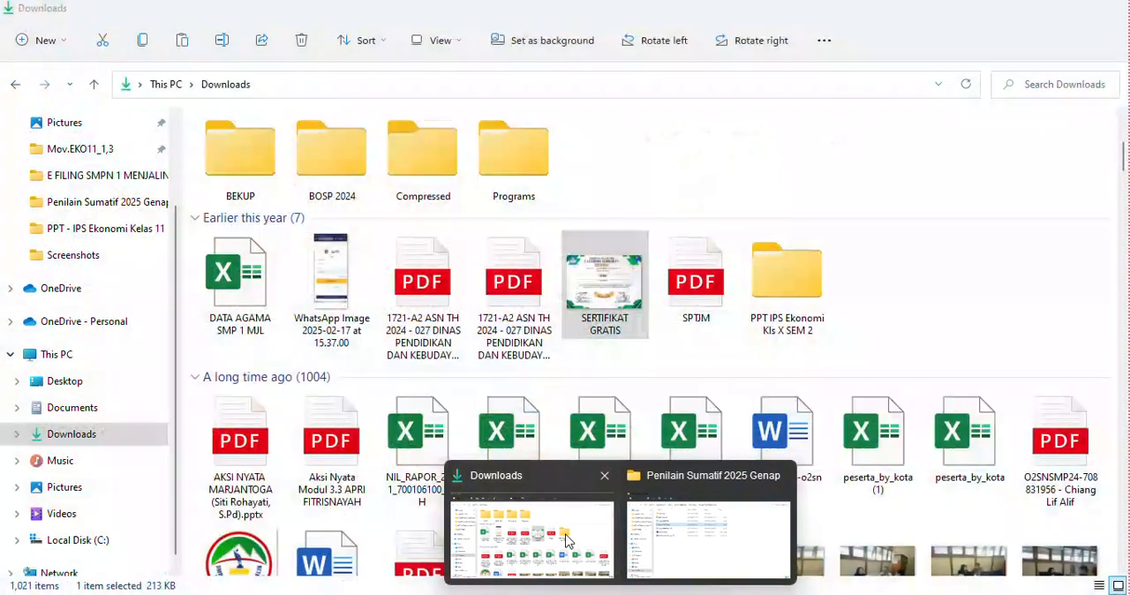
{"action": "left_click", "coordinate": [565, 537]}
{"action": "left_click", "coordinate": [358, 296]}
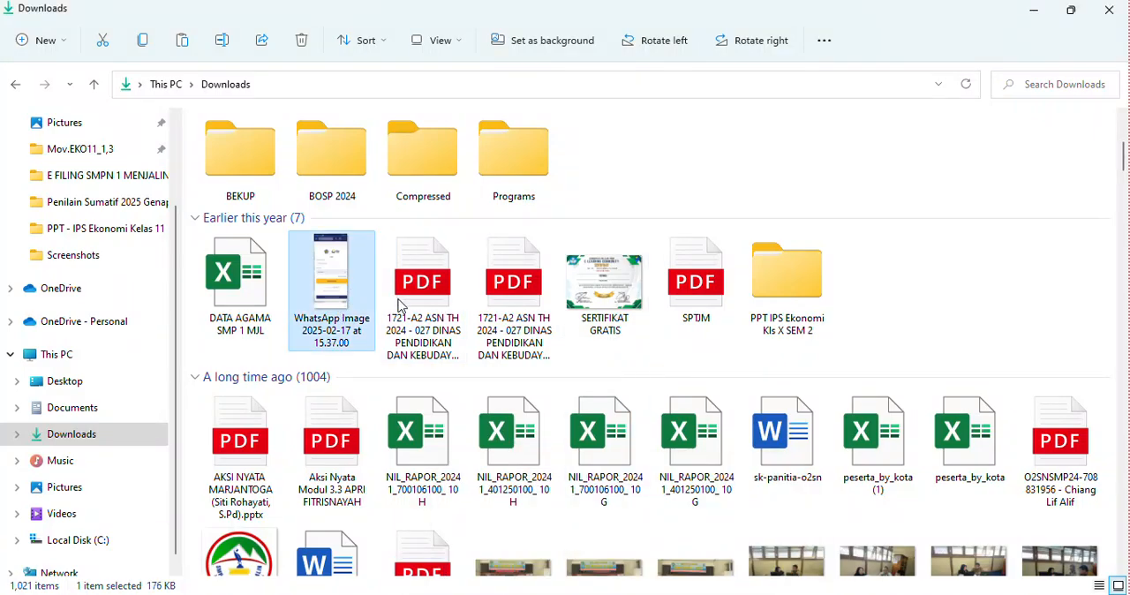
{"action": "right_click", "coordinate": [370, 304]}
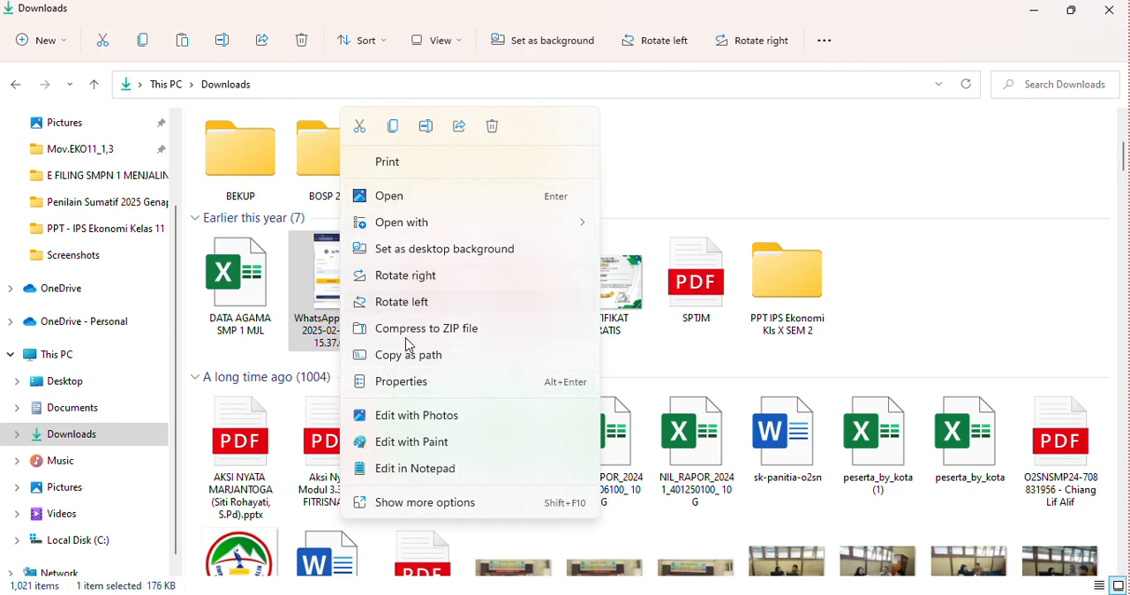
{"action": "left_click", "coordinate": [399, 133]}
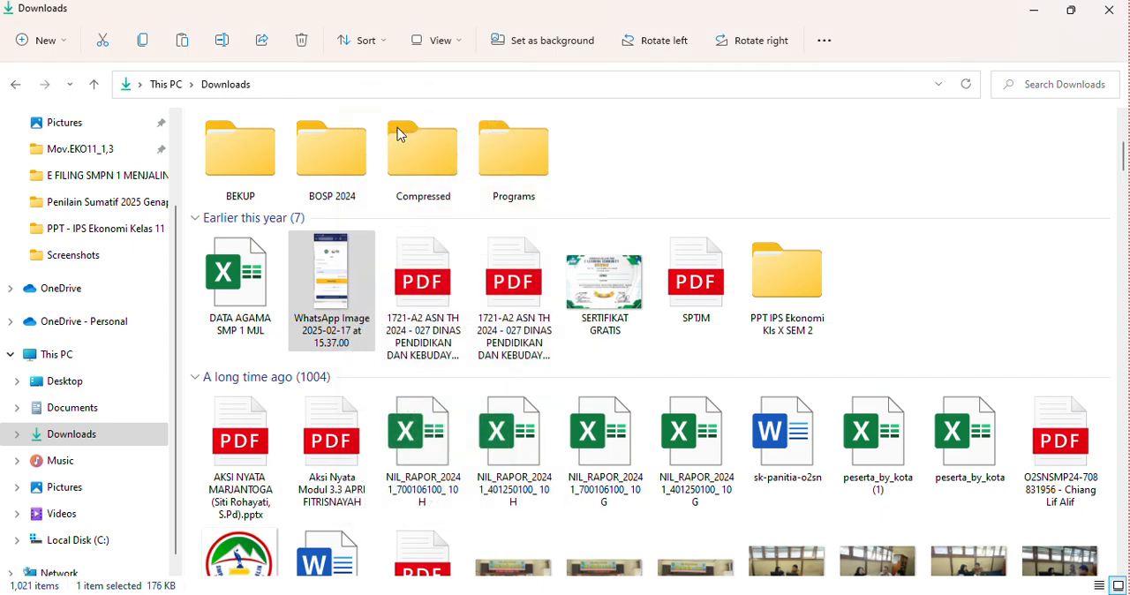
{"action": "left_click", "coordinate": [693, 593]}
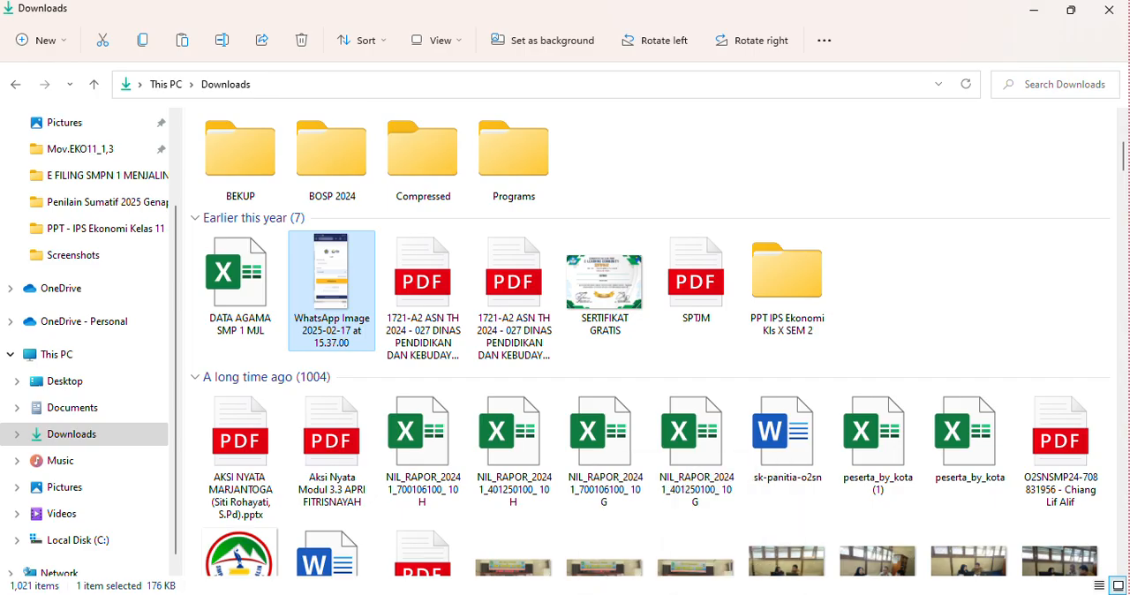
- Paste the copied WhatsApp image into question 30's empty text area and select it
{"action": "right_click", "coordinate": [336, 357]}
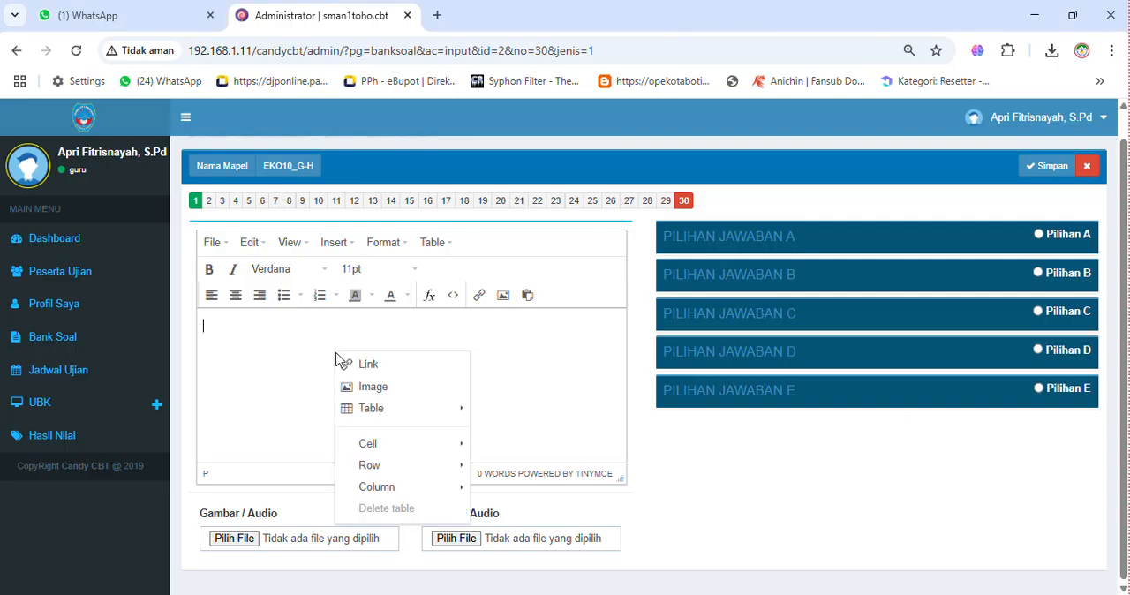
{"action": "left_click", "coordinate": [500, 350]}
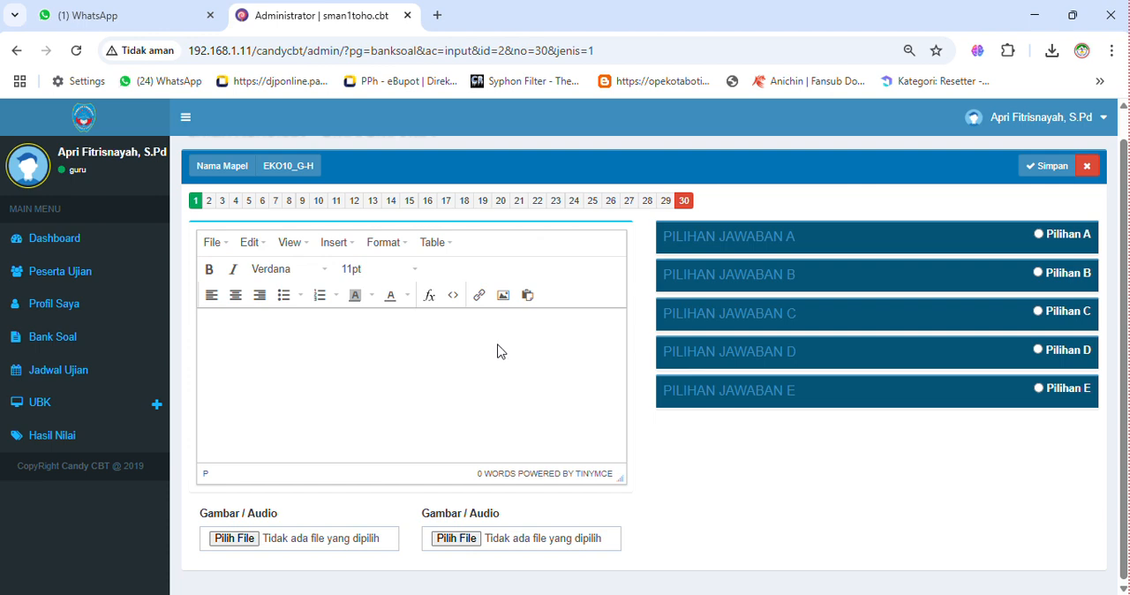
{"action": "key", "text": "ctrl+v"}
{"action": "left_click", "coordinate": [391, 376]}
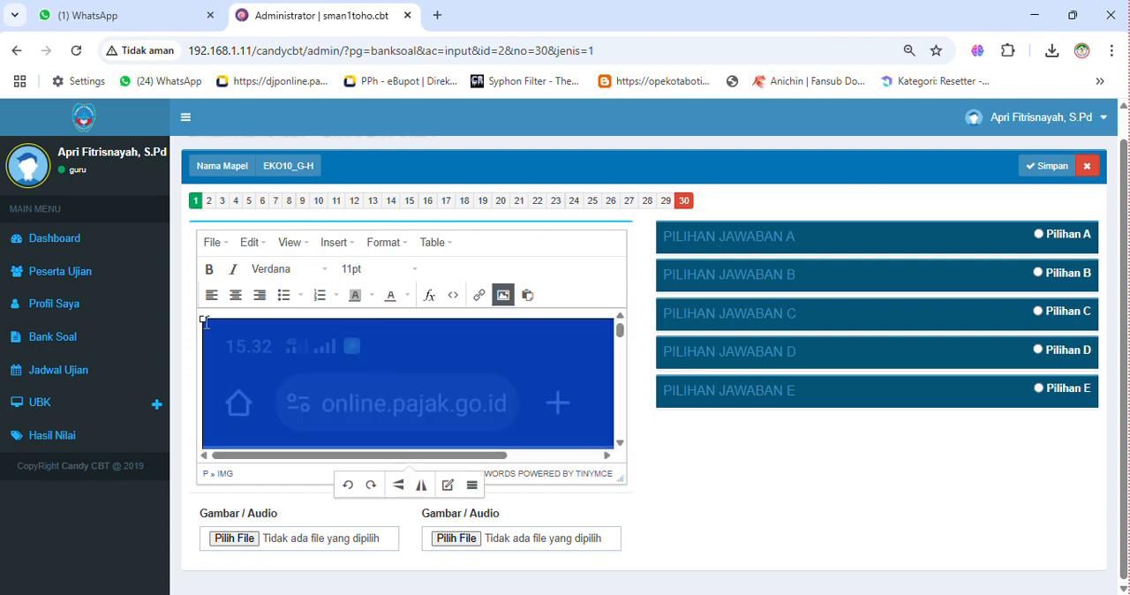
- Scale down the WhatsApp image in question 30's text from its corners and look over the resized picture
{"action": "left_click_drag", "start_coordinate": [202, 316], "coordinate": [389, 398]}
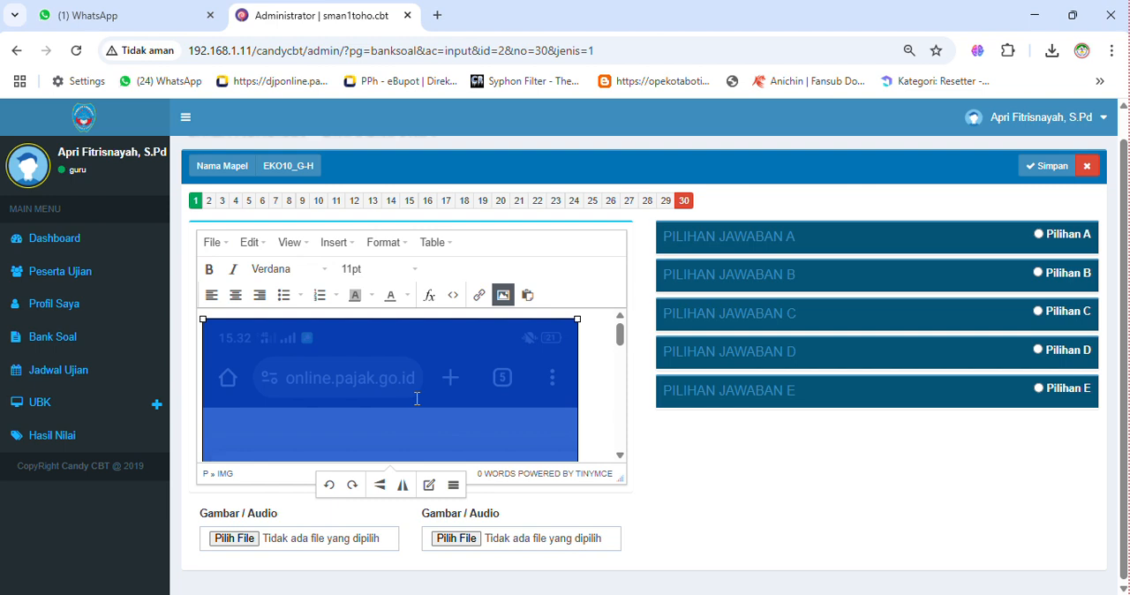
{"action": "scroll", "coordinate": [492, 383], "scroll_direction": "down", "scroll_amount": 5}
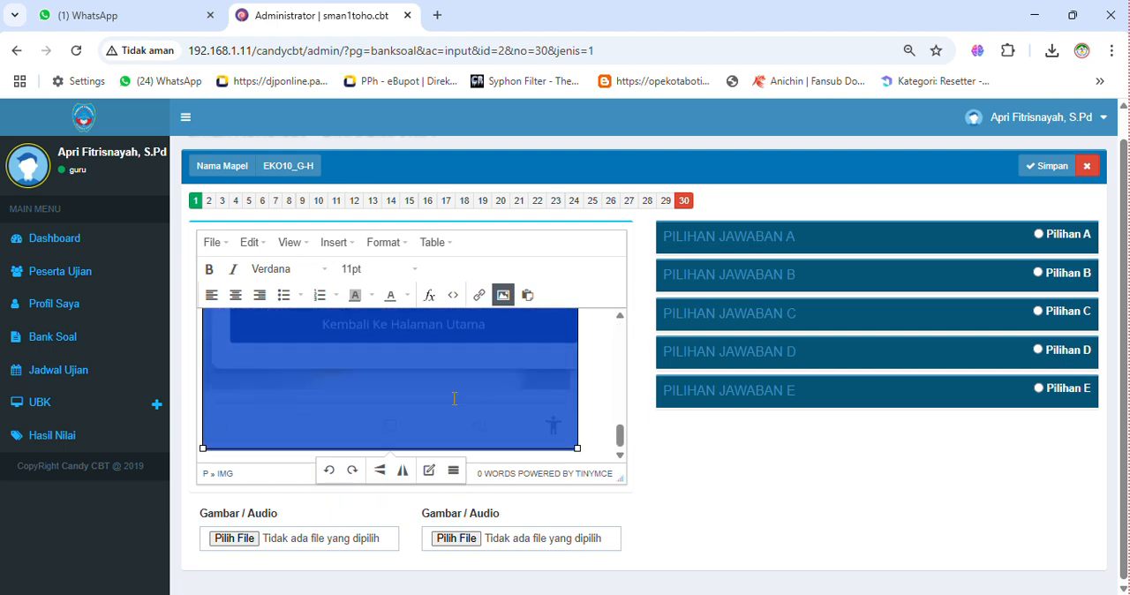
{"action": "left_click_drag", "start_coordinate": [576, 448], "coordinate": [465, 400]}
{"action": "left_click", "coordinate": [530, 388]}
{"action": "scroll", "coordinate": [531, 388], "scroll_direction": "up", "scroll_amount": 3}
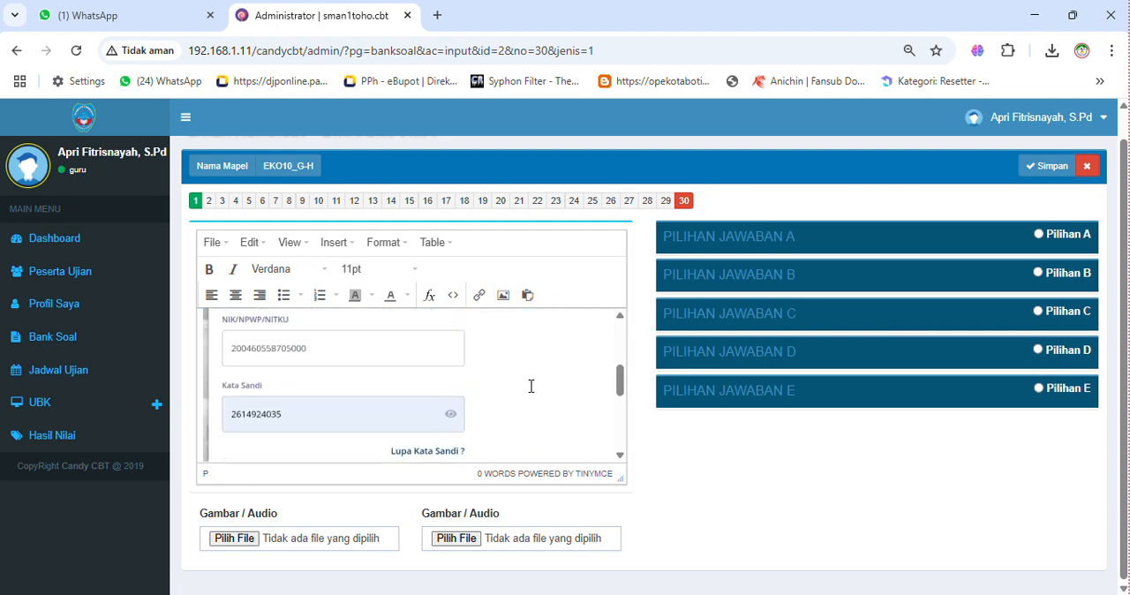
- Expand Pilihan Jawaban A of question 30 and paste the copied WhatsApp image as its answer content
{"action": "left_click", "coordinate": [780, 239]}
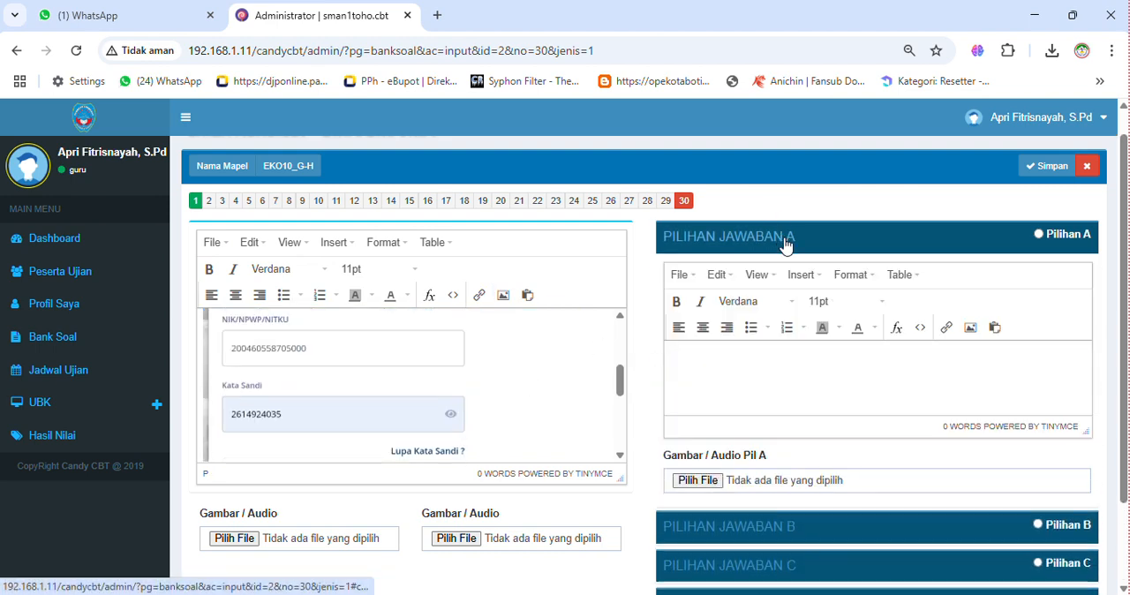
{"action": "key", "text": "ctrl+v"}
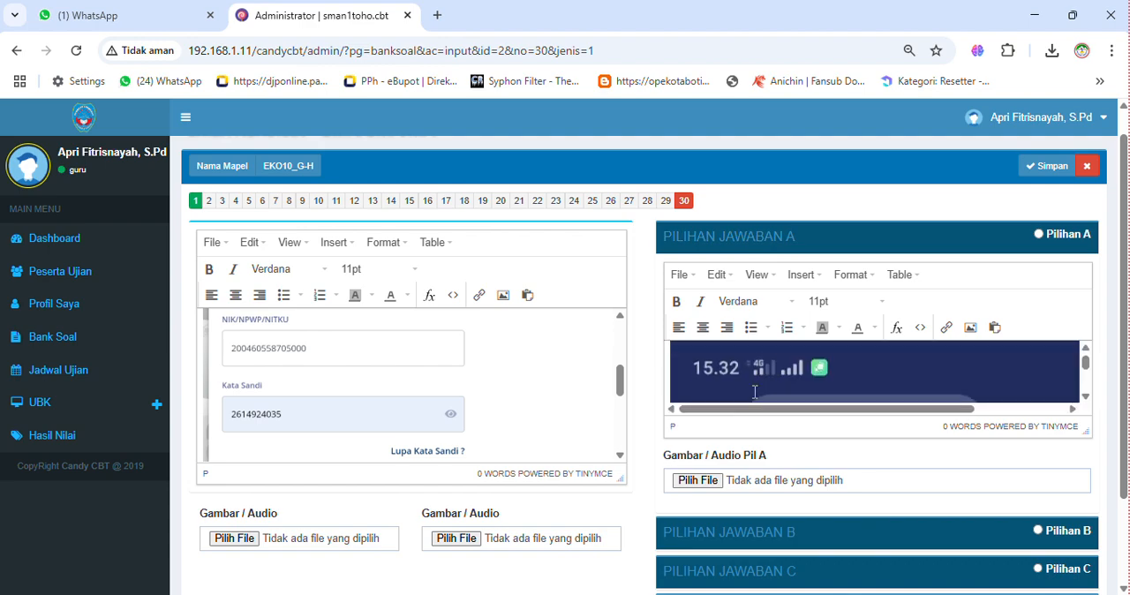
- Paste the copied WhatsApp image as the answer content of Pilihan Jawaban B, C, D and E in question 30
{"action": "left_click", "coordinate": [757, 539]}
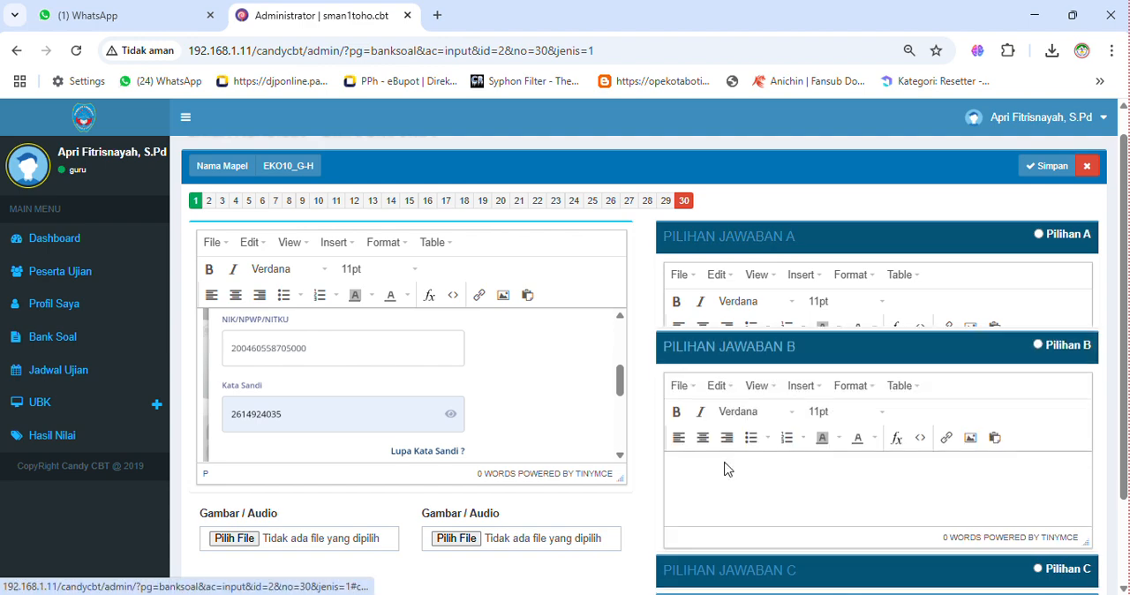
{"action": "key", "text": "ctrl+v"}
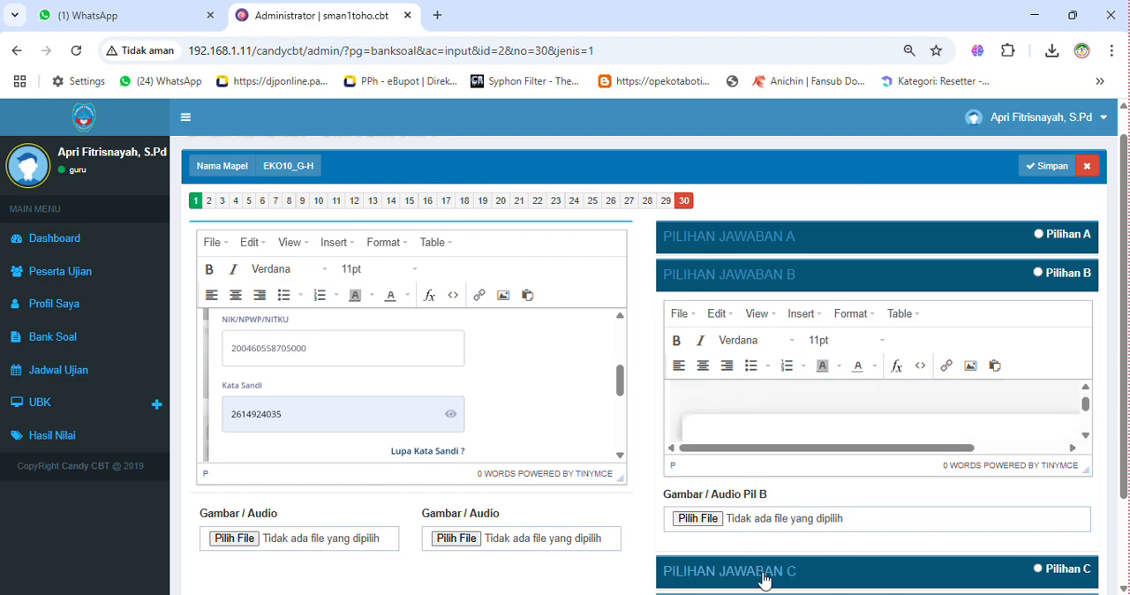
{"action": "left_click", "coordinate": [747, 571]}
{"action": "key", "text": "ctrl+v"}
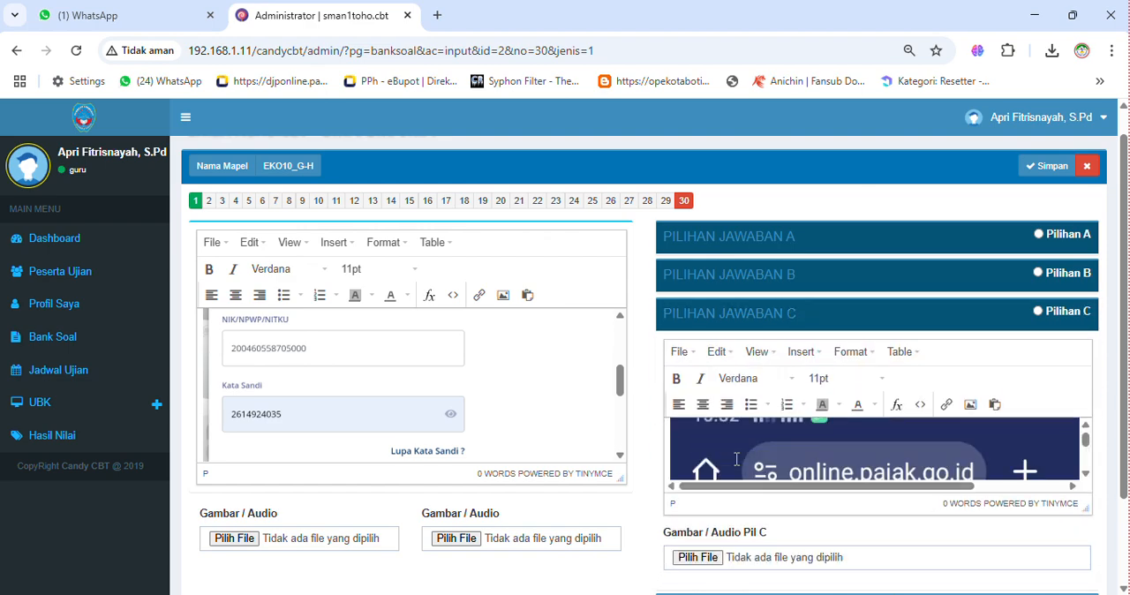
{"action": "scroll", "coordinate": [764, 556], "scroll_direction": "down", "scroll_amount": 1}
{"action": "left_click", "coordinate": [766, 501]}
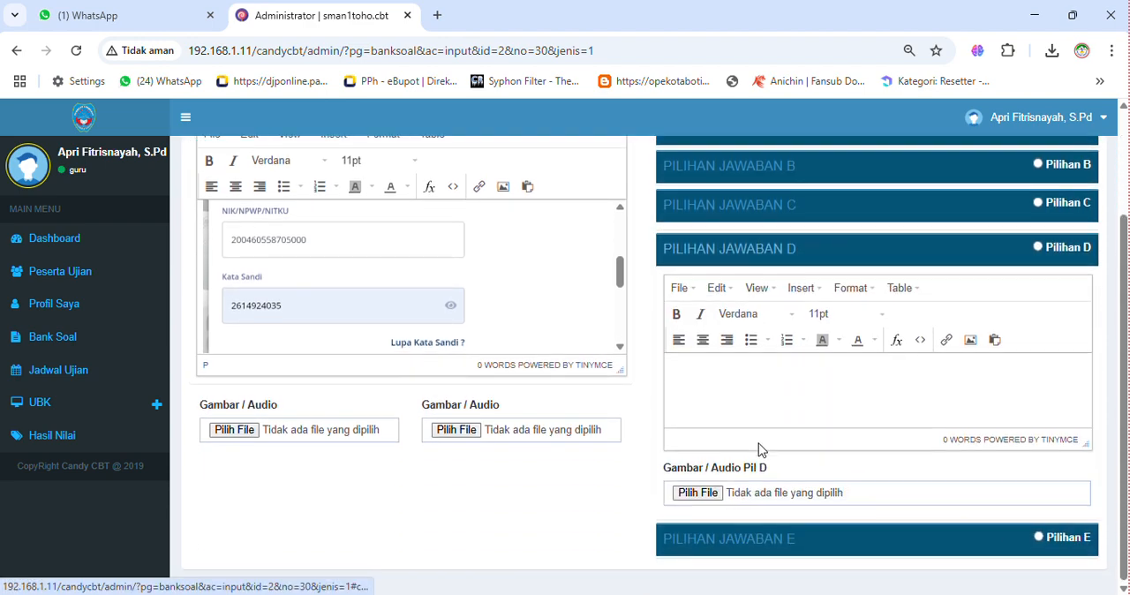
{"action": "key", "text": "ctrl+v"}
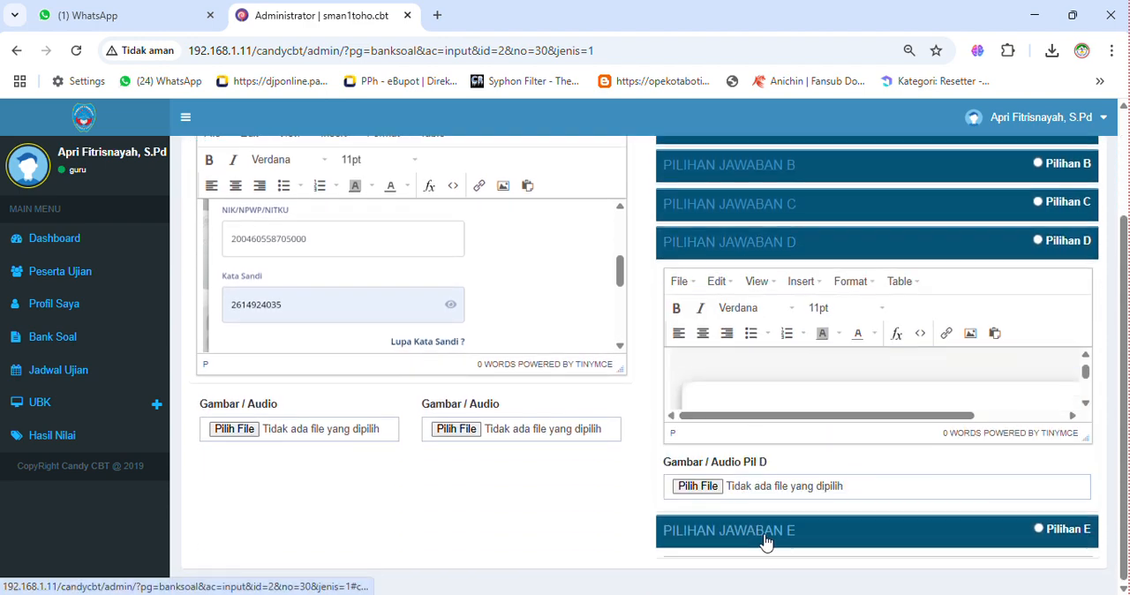
{"action": "left_click", "coordinate": [765, 541]}
{"action": "key", "text": "ctrl+v"}
- Mark Pilihan A as the correct answer to question 30 and save the question
{"action": "scroll", "coordinate": [513, 316], "scroll_direction": "up", "scroll_amount": 5}
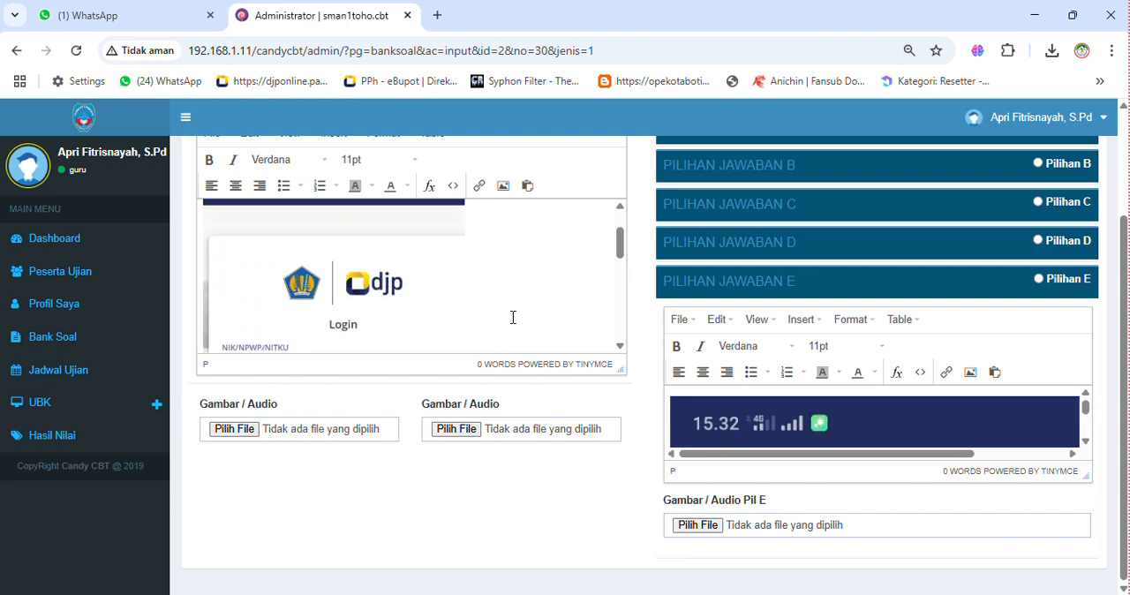
{"action": "scroll", "coordinate": [505, 314], "scroll_direction": "up", "scroll_amount": 1}
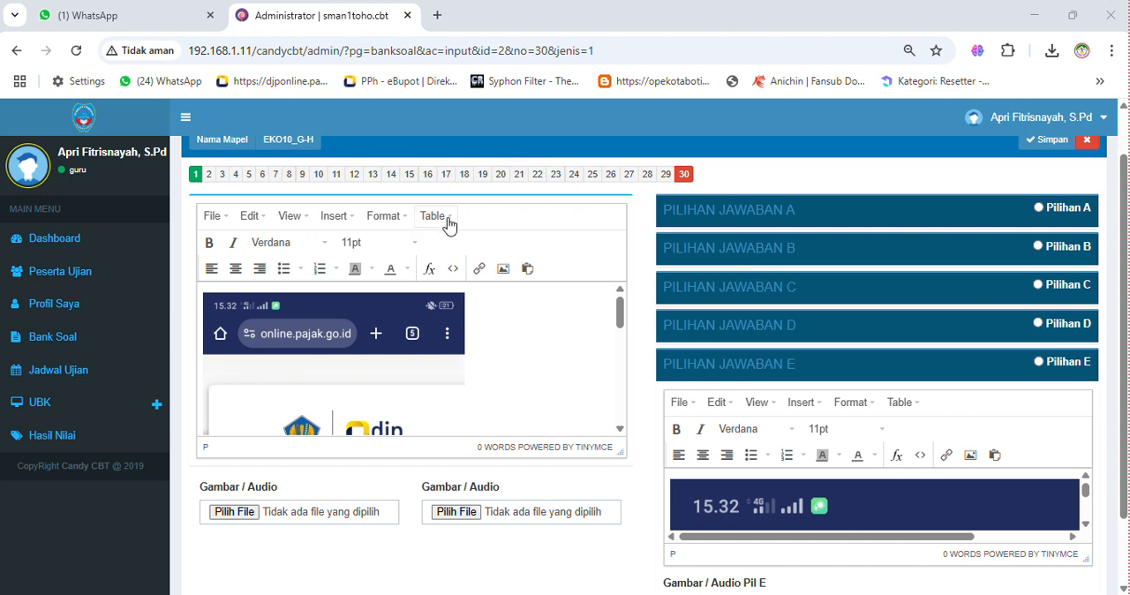
{"action": "left_click", "coordinate": [495, 361]}
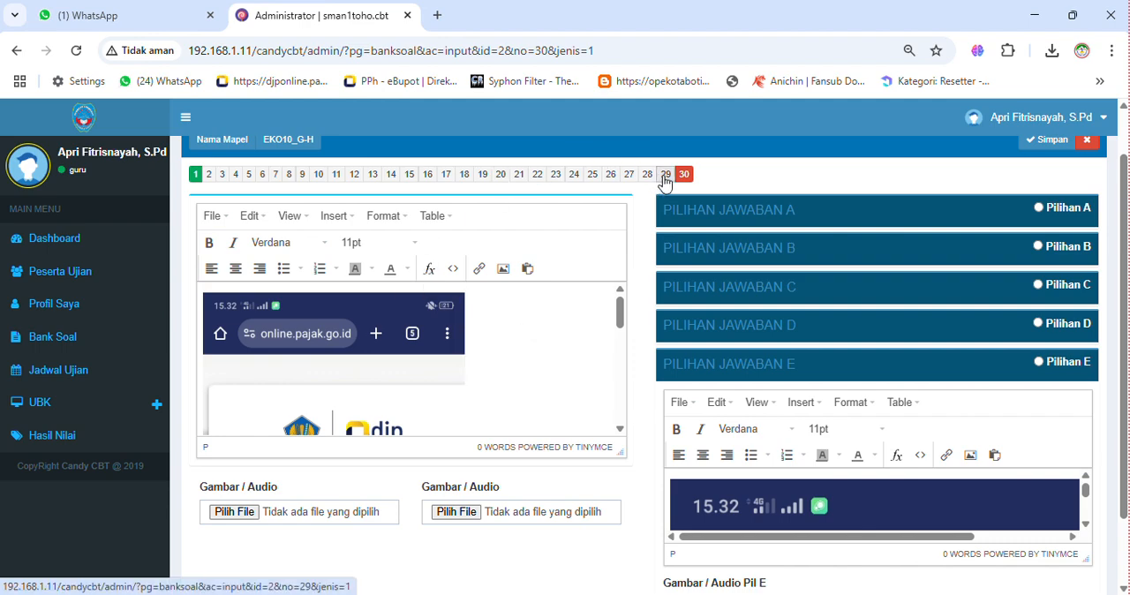
{"action": "scroll", "coordinate": [1045, 141], "scroll_direction": "up", "scroll_amount": 1}
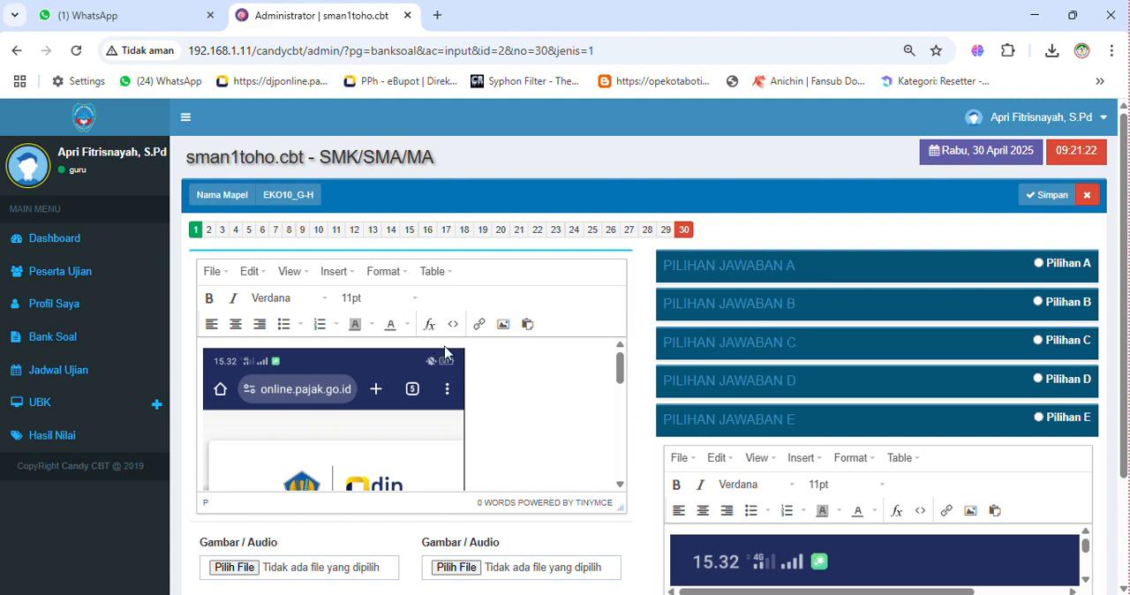
{"action": "left_click", "coordinate": [1038, 264]}
{"action": "left_click", "coordinate": [1047, 196]}
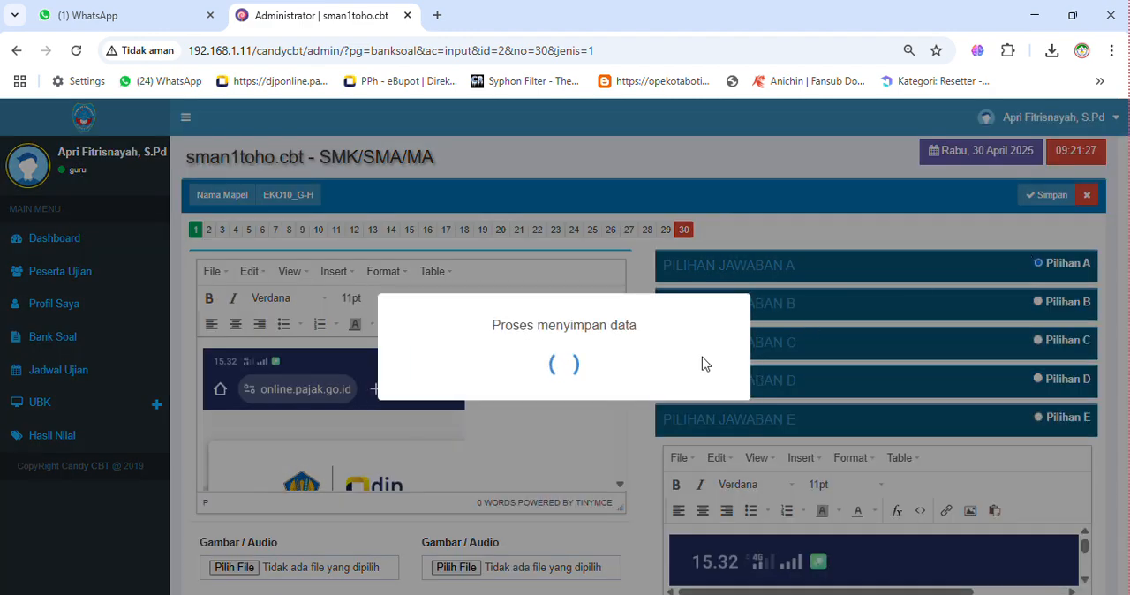
{"action": "left_click", "coordinate": [570, 418]}
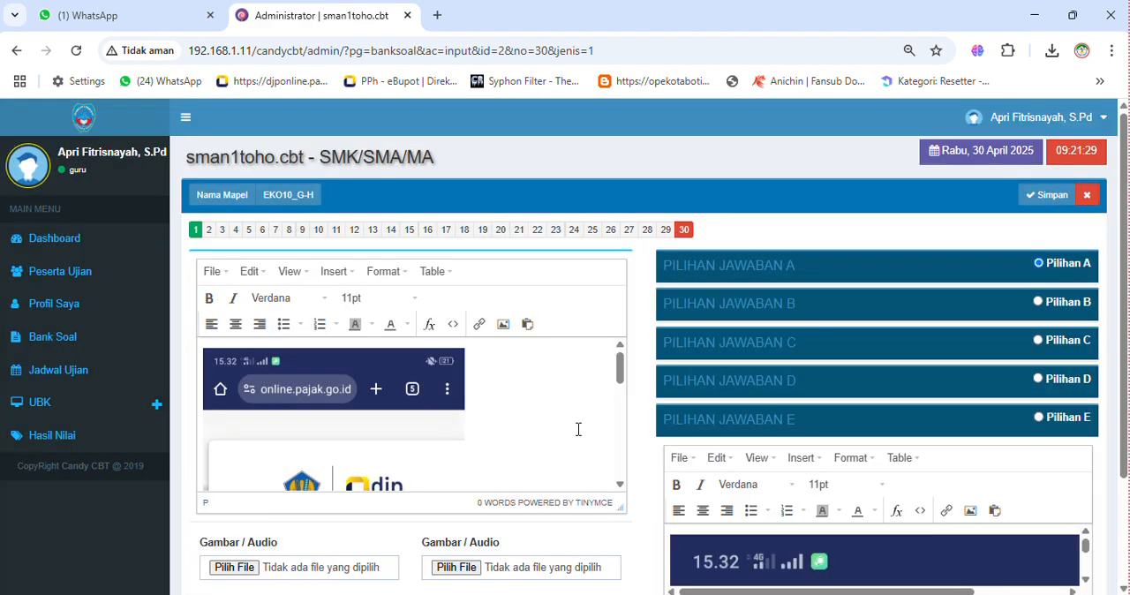
{"action": "left_click", "coordinate": [1041, 265]}
- Paste the copied WhatsApp image into question 29's text and Pilihan Jawaban A, and try to save without choosing a correct answer
{"action": "left_click", "coordinate": [662, 232]}
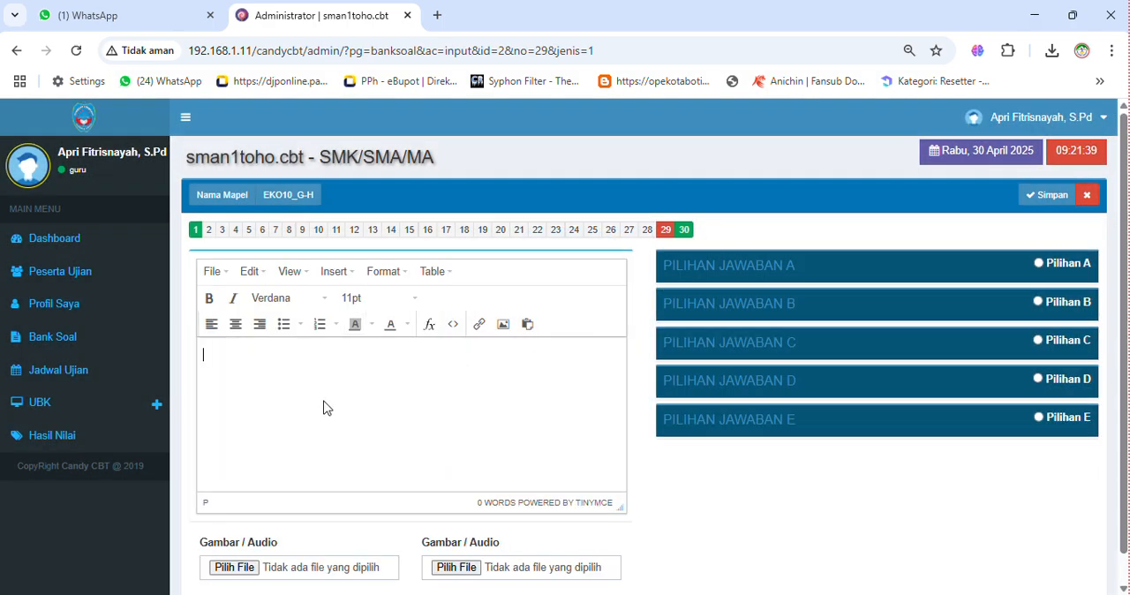
{"action": "key", "text": "ctrl+v"}
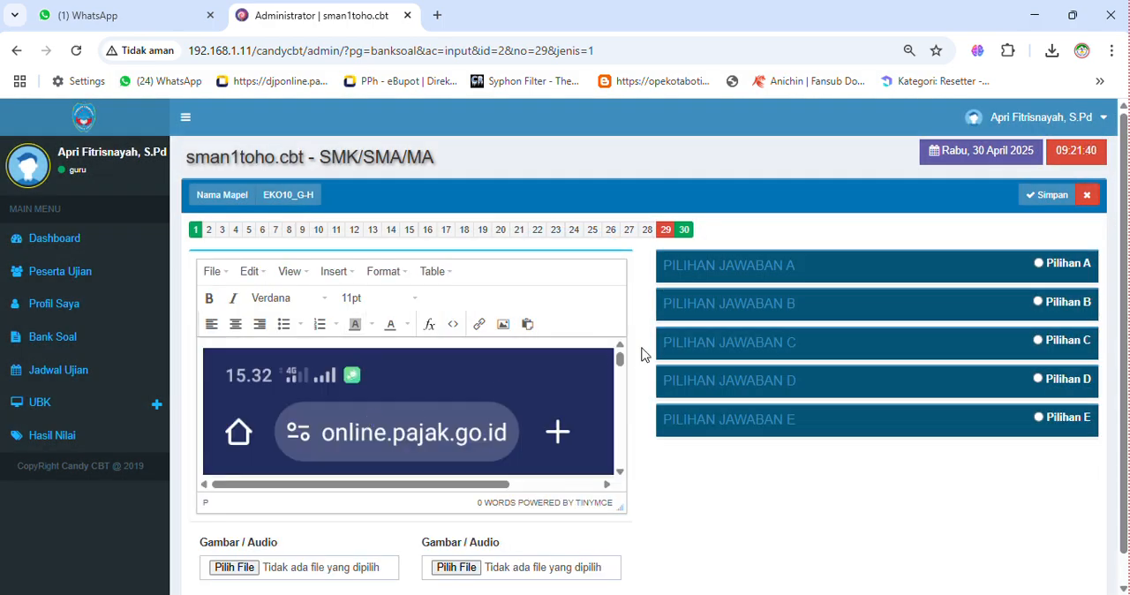
{"action": "left_click", "coordinate": [742, 265]}
{"action": "left_click", "coordinate": [710, 424]}
{"action": "key", "text": "ctrl+v"}
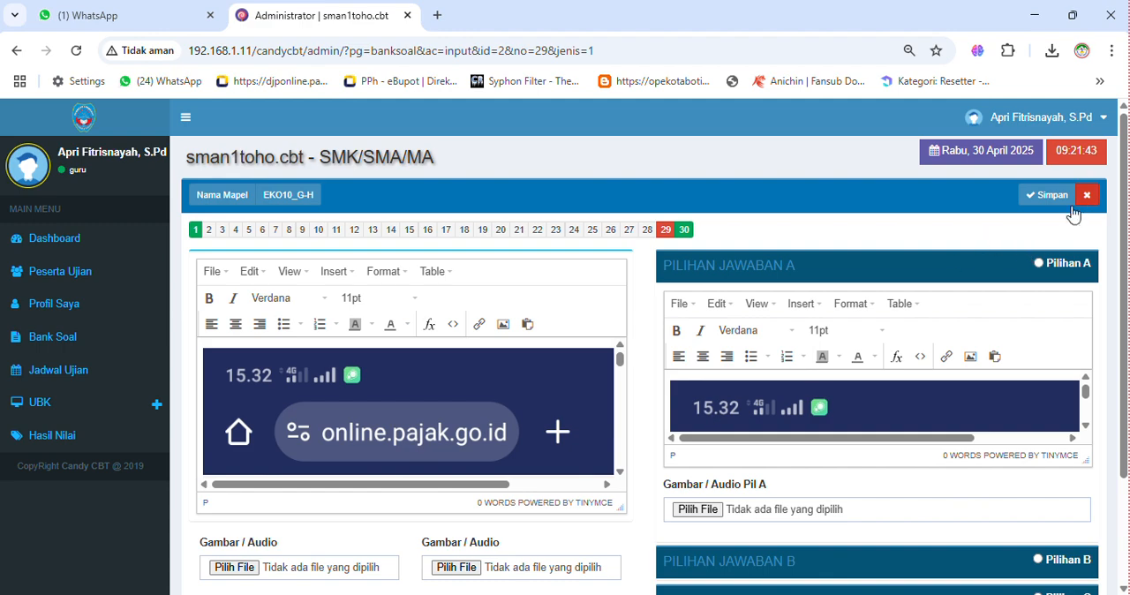
{"action": "left_click", "coordinate": [1032, 195]}
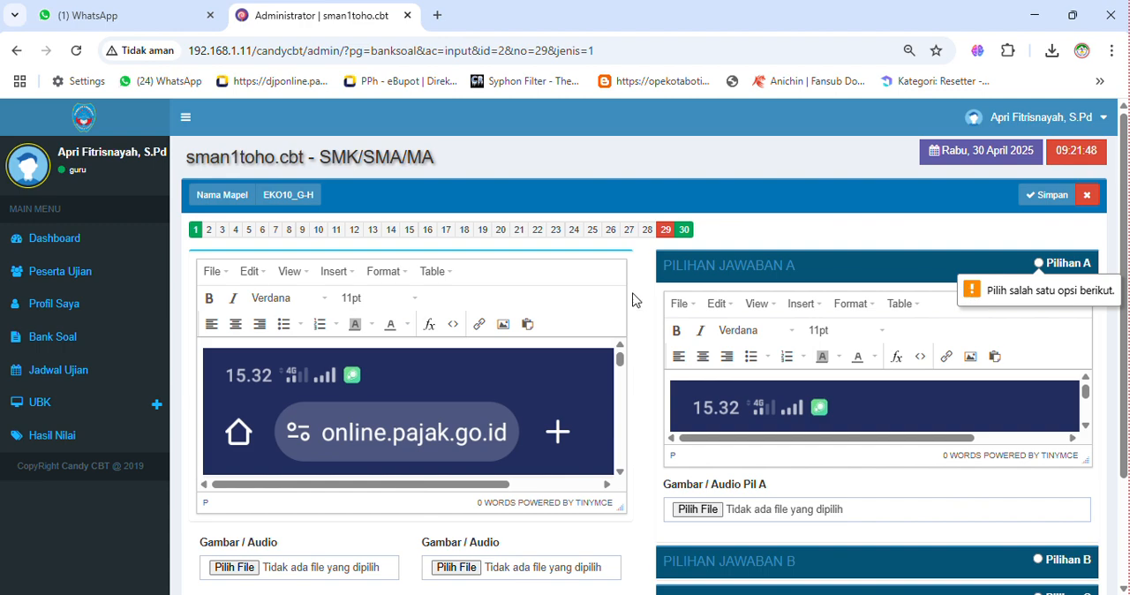
- Reopen question 30 and review its question text, marked answer and Gambar / Audio attachment fields
{"action": "left_click", "coordinate": [684, 230]}
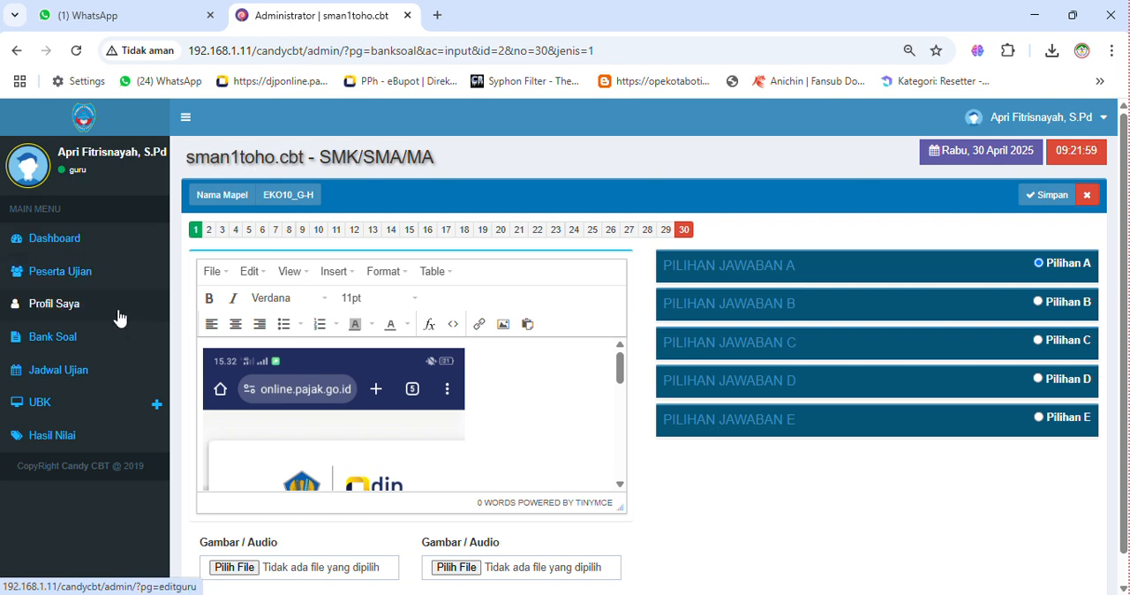
{"action": "scroll", "coordinate": [487, 371], "scroll_direction": "down", "scroll_amount": 5}
{"action": "scroll", "coordinate": [486, 371], "scroll_direction": "up", "scroll_amount": 5}
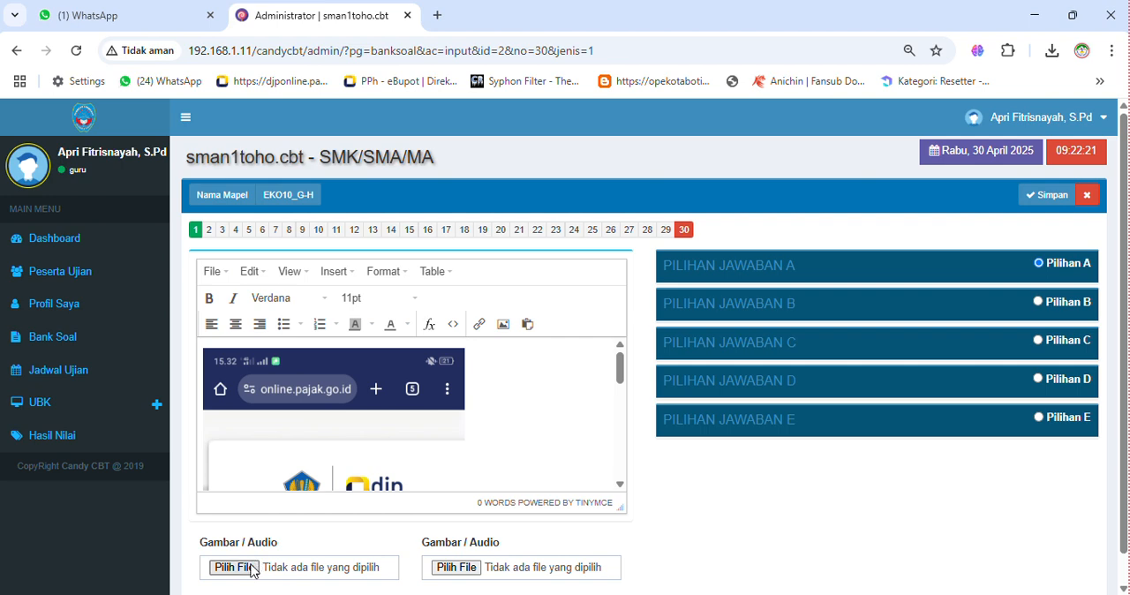
{"action": "scroll", "coordinate": [265, 536], "scroll_direction": "down", "scroll_amount": 1}
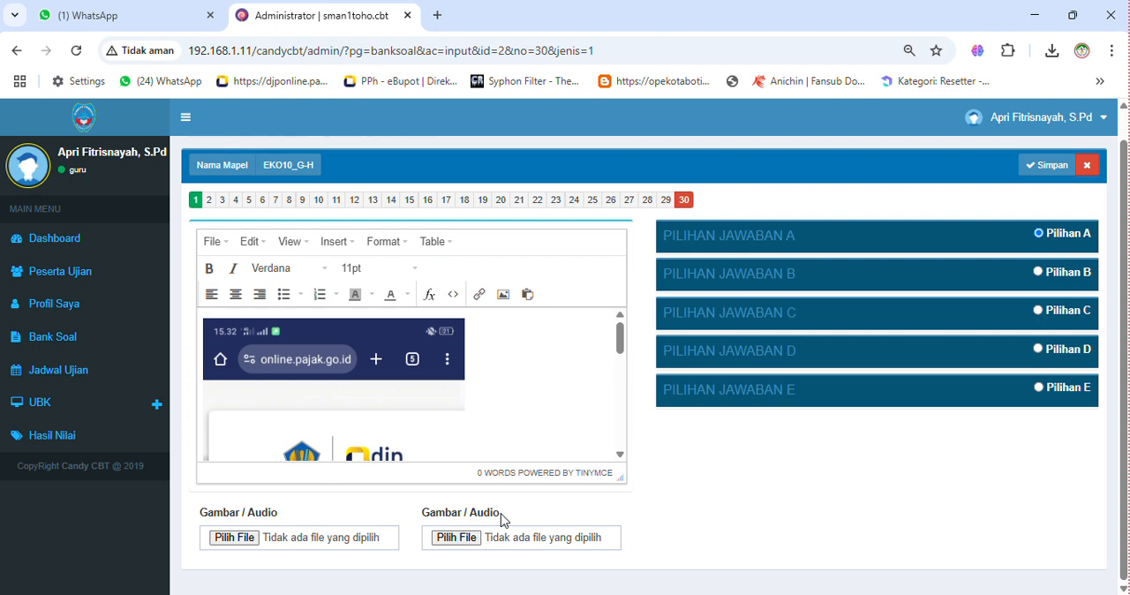
{"action": "left_click", "coordinate": [244, 542]}
{"action": "scroll", "coordinate": [630, 475], "scroll_direction": "up", "scroll_amount": 1}
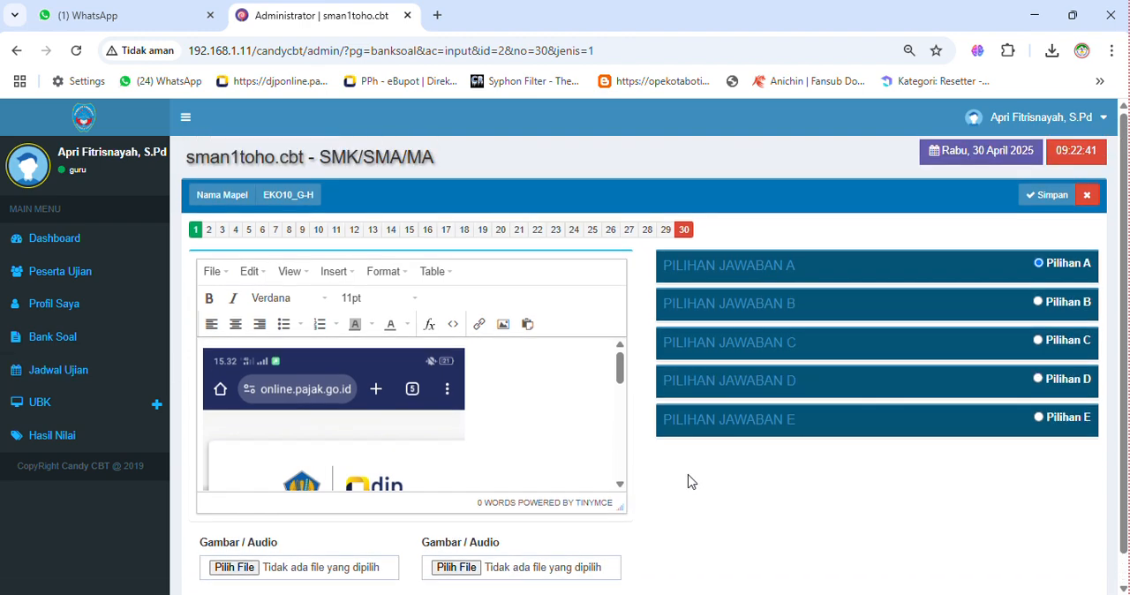